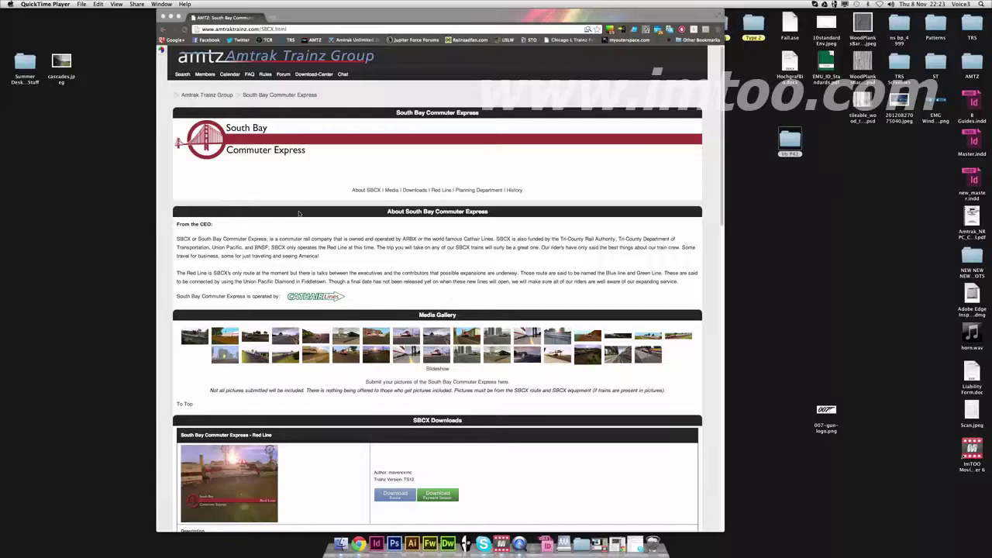
# - Scroll down to the SBCX Downloads listings and bring the Chrome window to the front
pyautogui.scroll(-6, 364, 248)
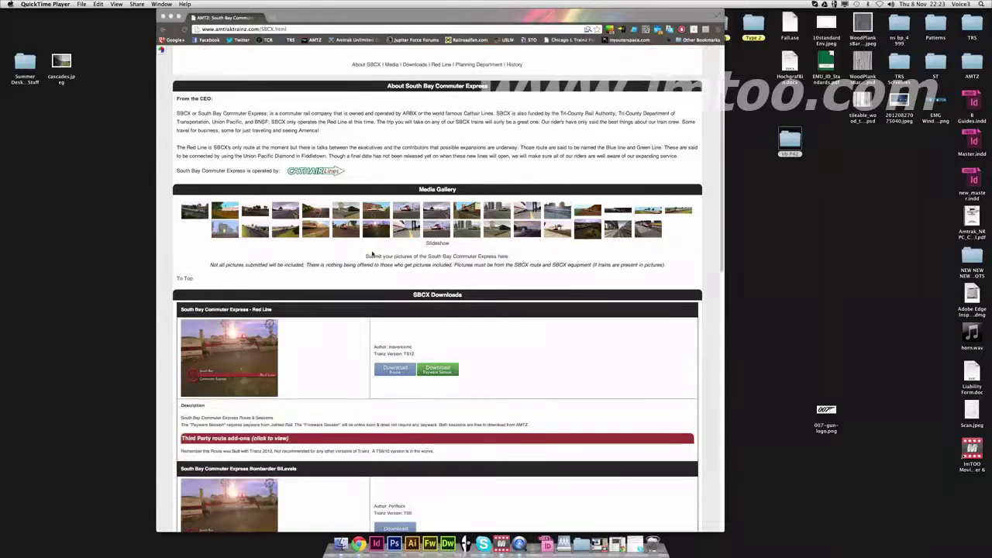
pyautogui.scroll(-3, 372, 254)
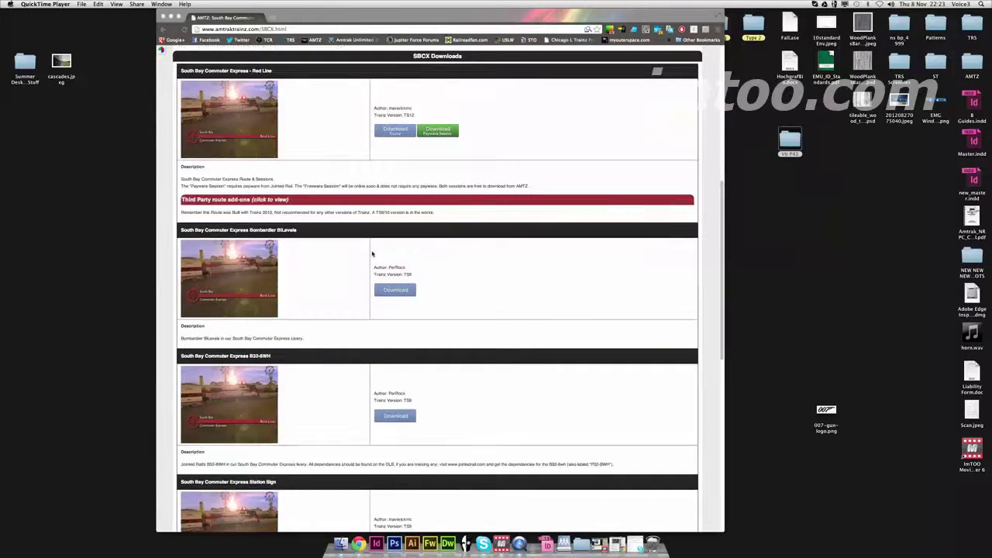
pyautogui.click(642, 211)
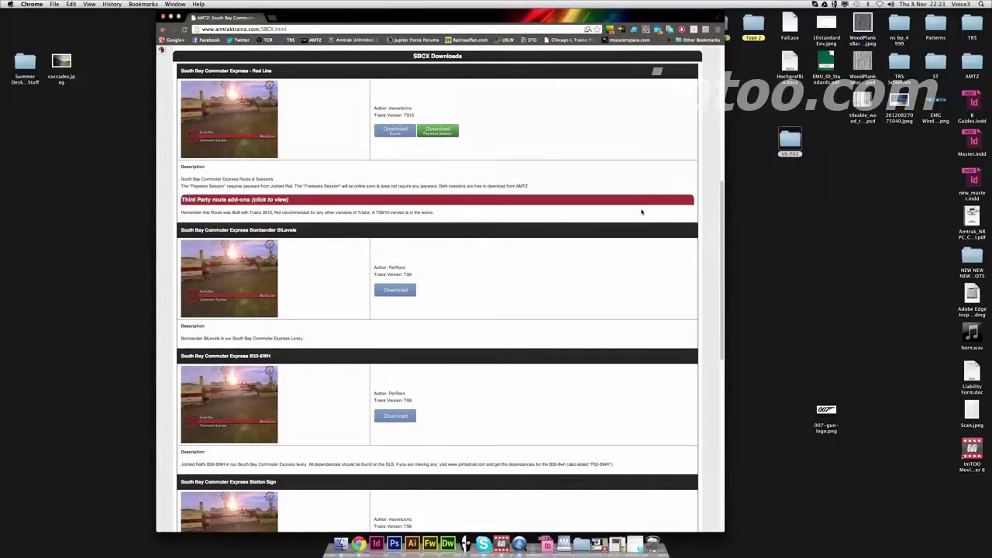
# - Scroll back up toward the top of the SBCX page
pyautogui.scroll(10, 413, 171)
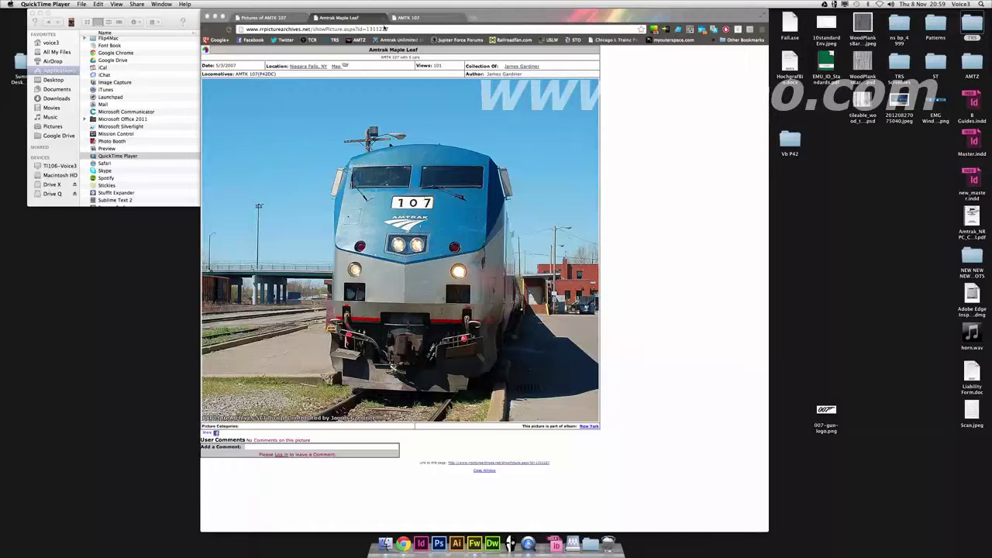
# - Open the Vb P42 folder and preview amt177b.jpeg in Quick Look
pyautogui.doubleClick(792, 144)
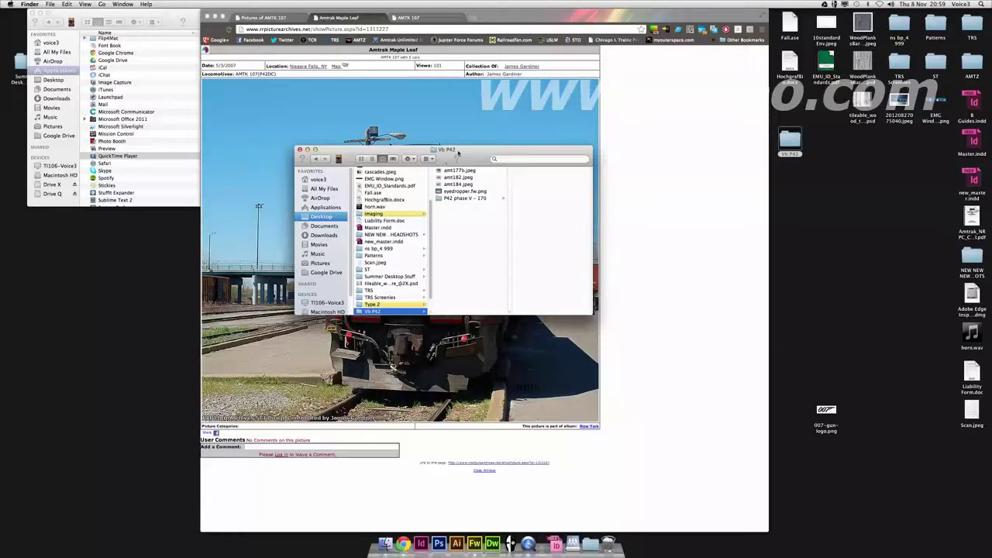
pyautogui.moveTo(458, 153); pyautogui.dragTo(440, 119)
pyautogui.click(439, 136)
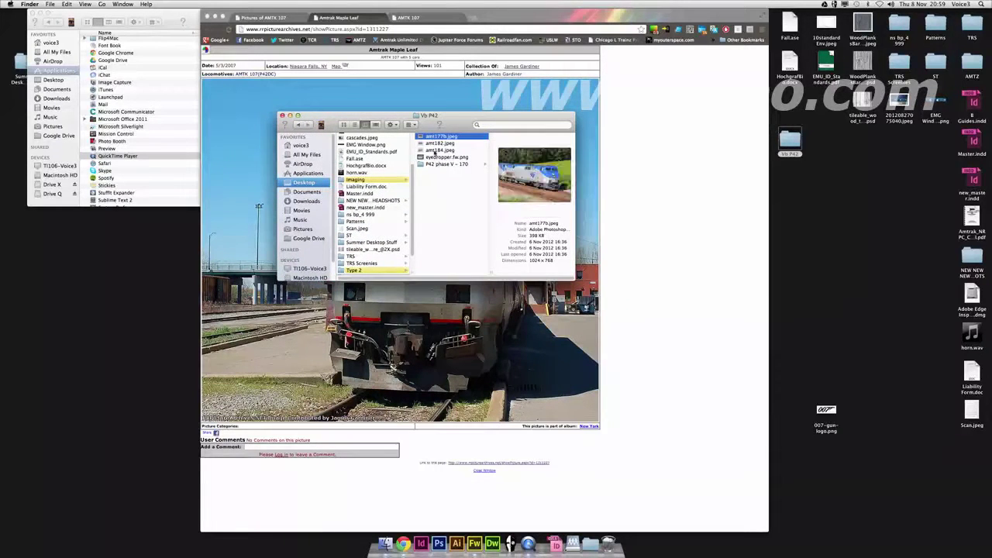
pyautogui.press('space')
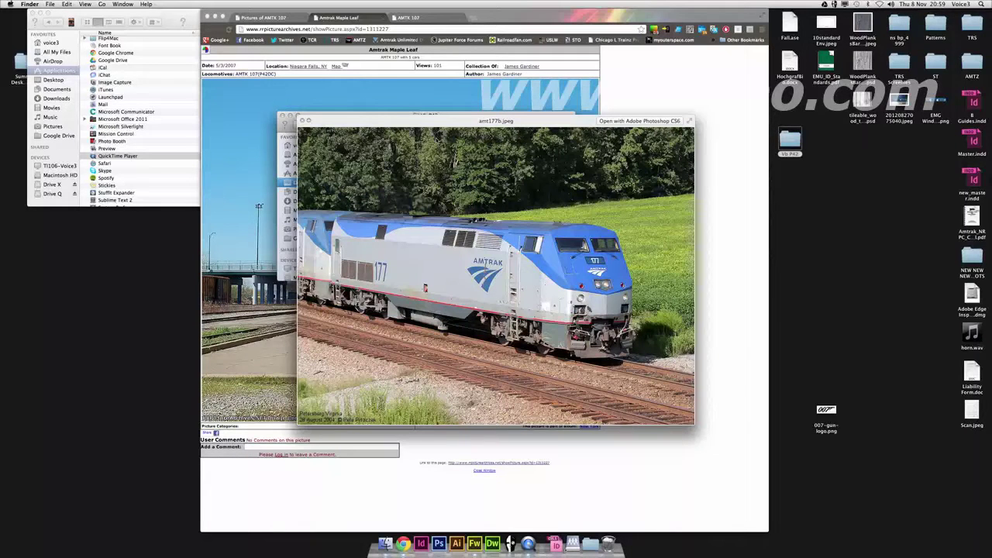
pyautogui.press('space')
# - Preview amt182.jpeg, then amt184.jpeg, in Quick Look
pyautogui.press('Down')
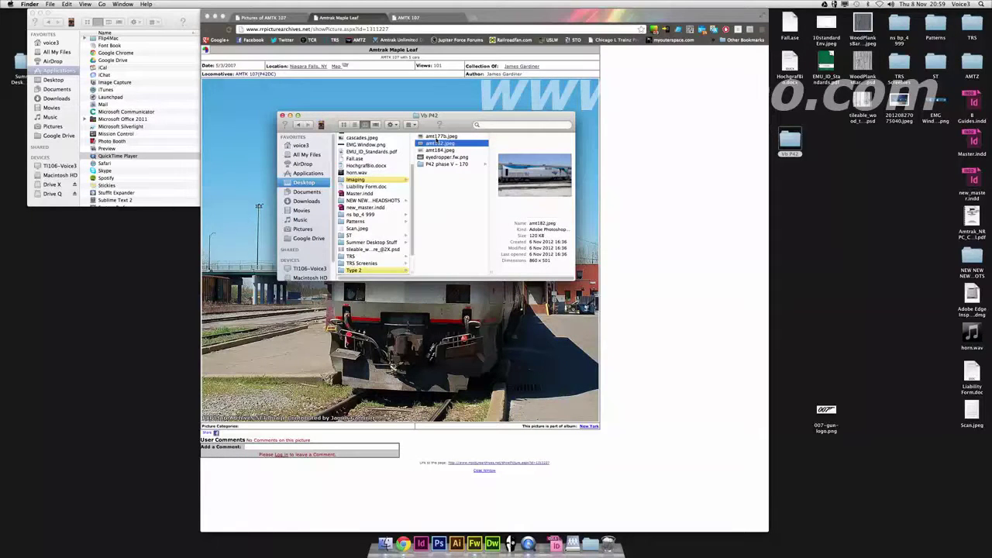
pyautogui.press('space')
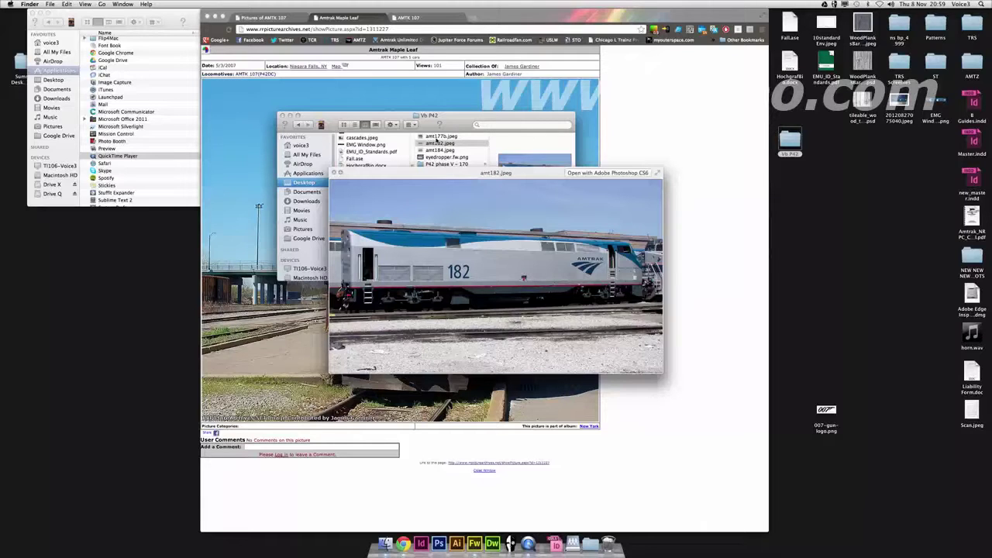
pyautogui.press('space')
pyautogui.click(436, 142)
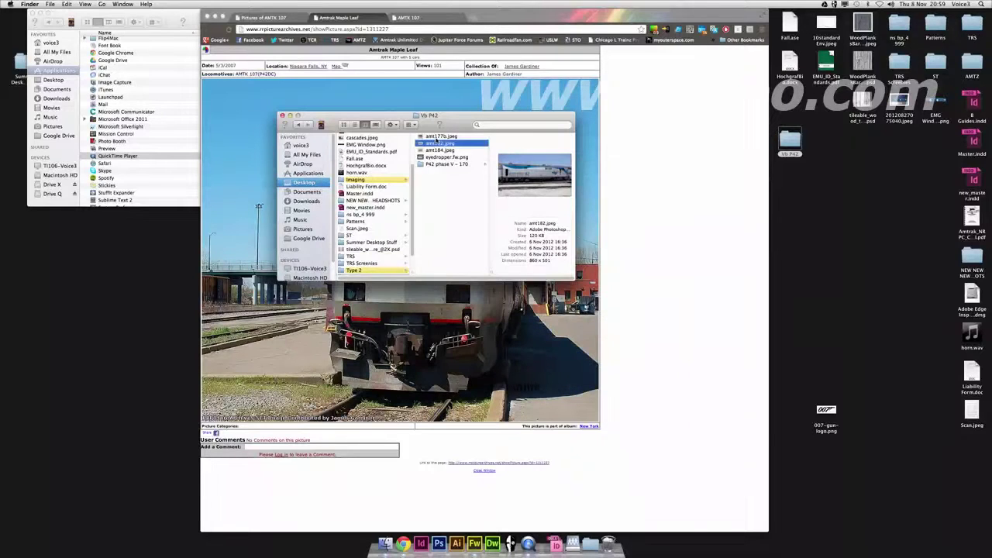
pyautogui.press('Down')
pyautogui.press('space')
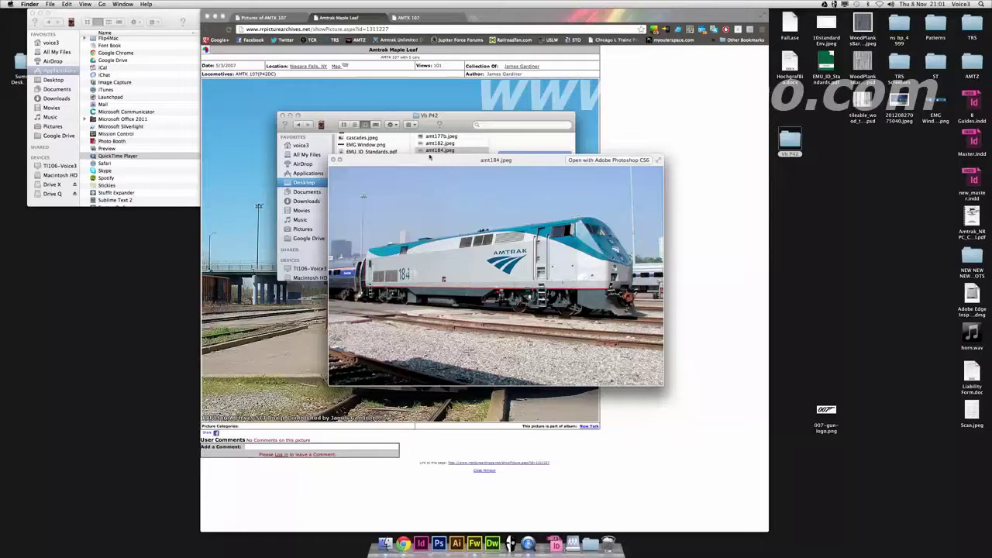
# - View eyedropper.fw.png in the image viewer, close it, and launch Adobe Fireworks
pyautogui.press('space')
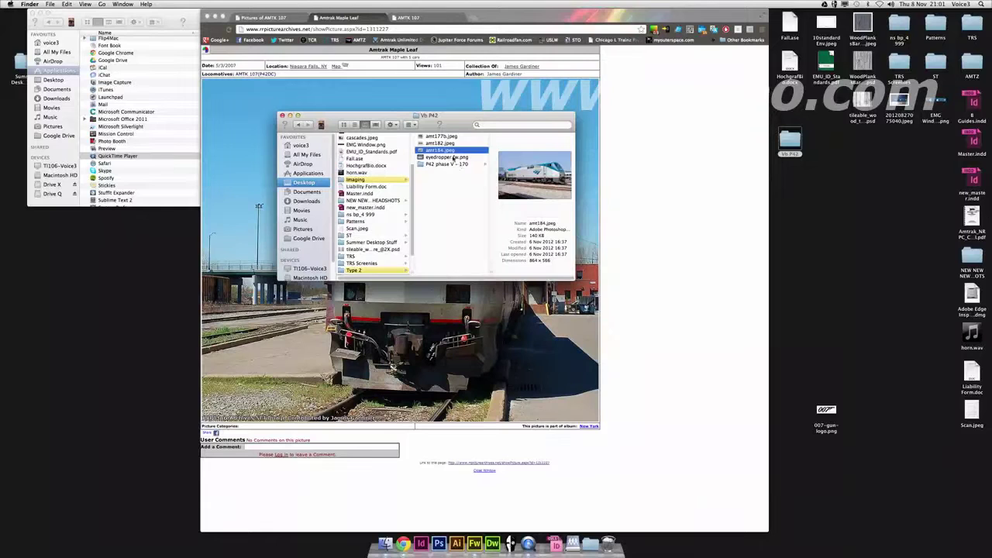
pyautogui.click(451, 159)
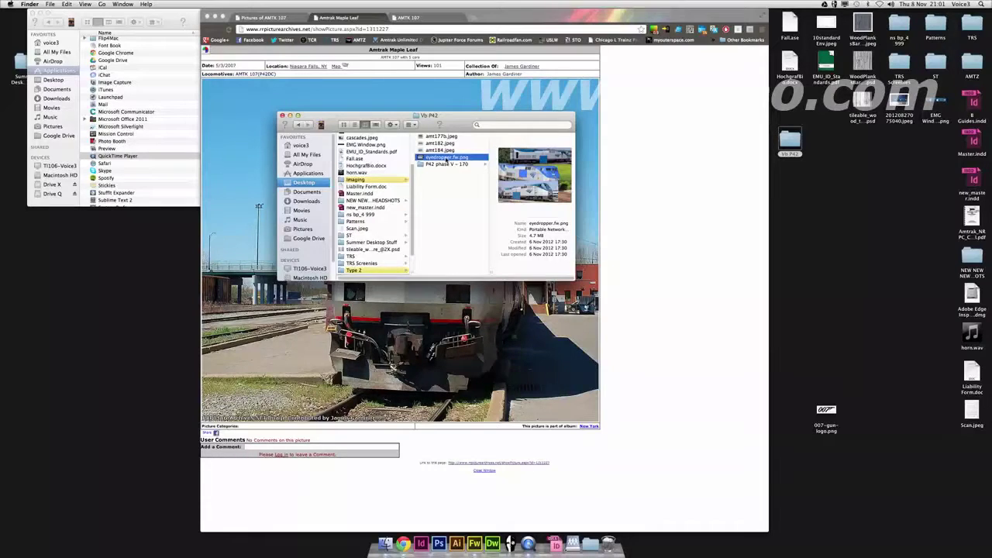
pyautogui.doubleClick(447, 160)
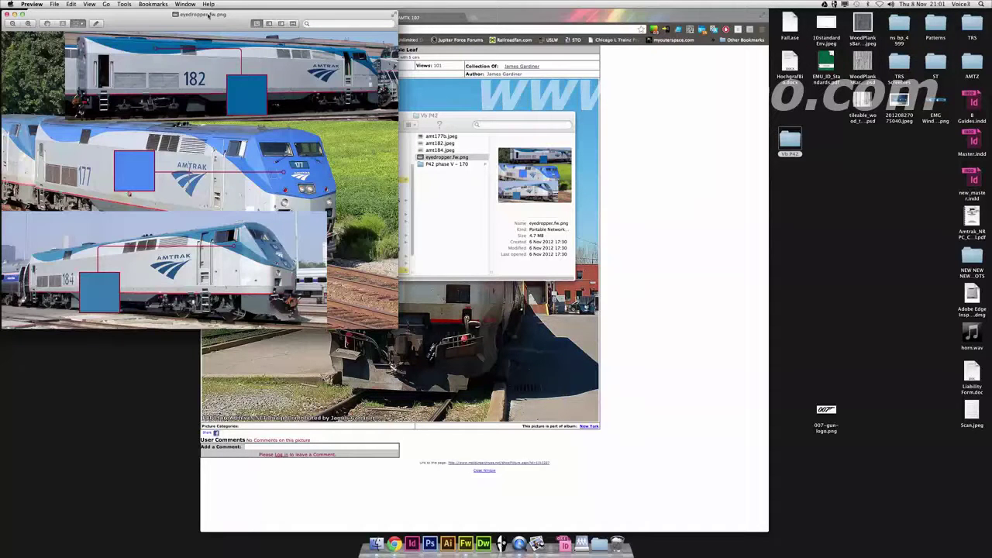
pyautogui.click(6, 15)
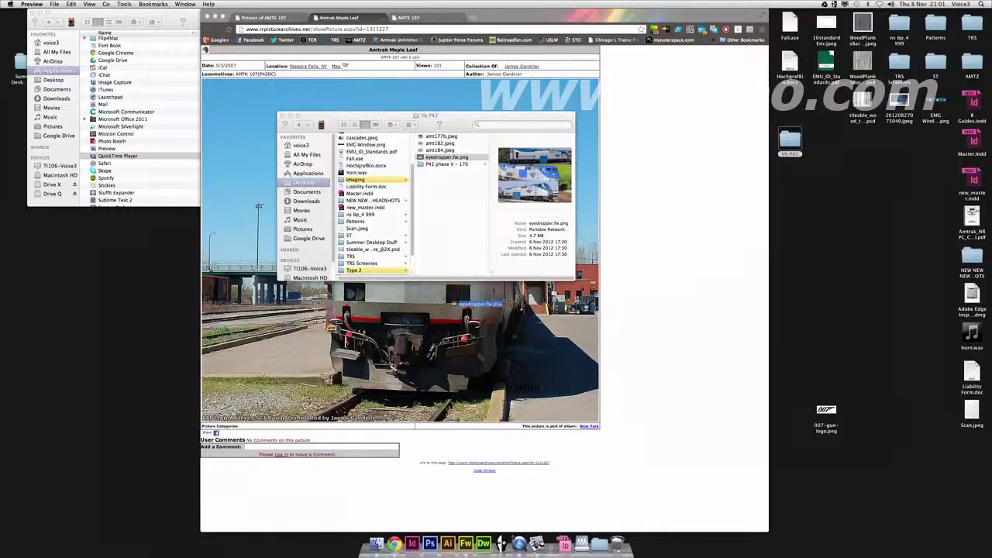
pyautogui.click(465, 538)
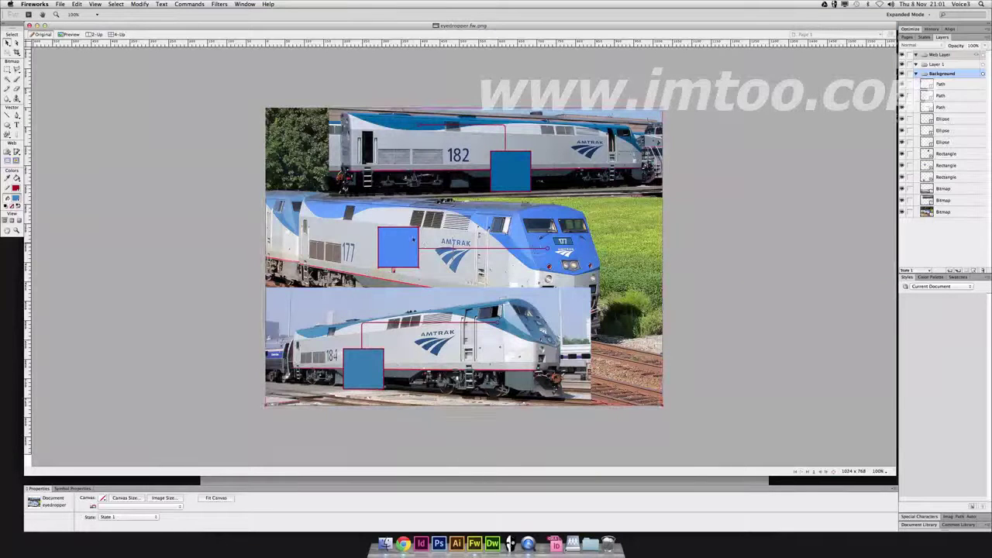
# - Select the Eyedropper tool from the Colors section of the Tools panel
pyautogui.click(8, 179)
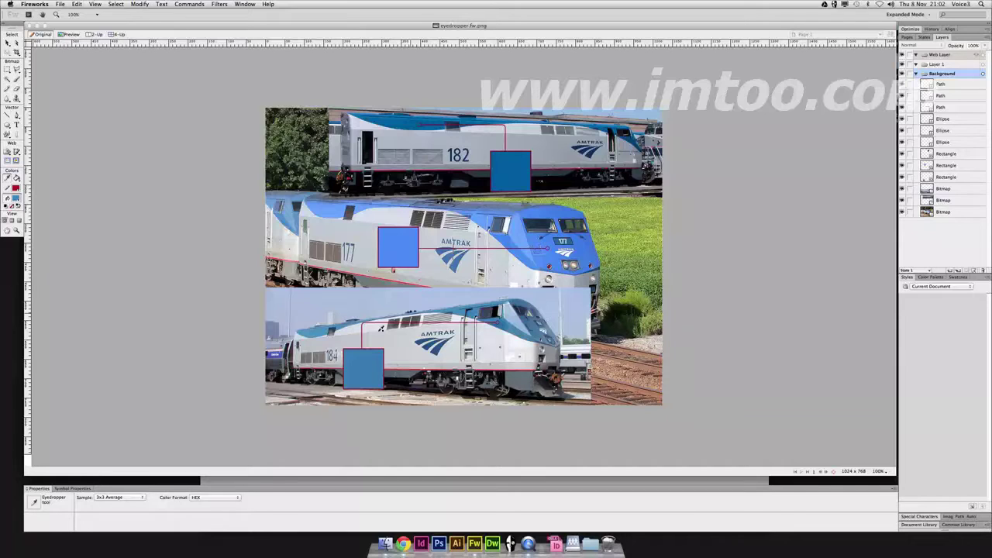
# - Keep the Eyedropper sample size at 3x3 Average and return to the Pointer tool
pyautogui.click(140, 498)
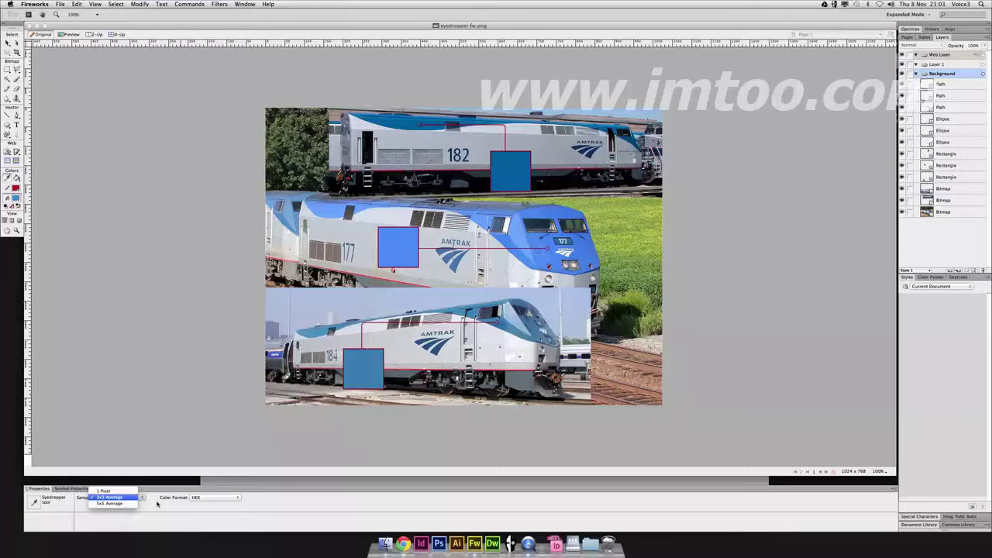
pyautogui.click(157, 504)
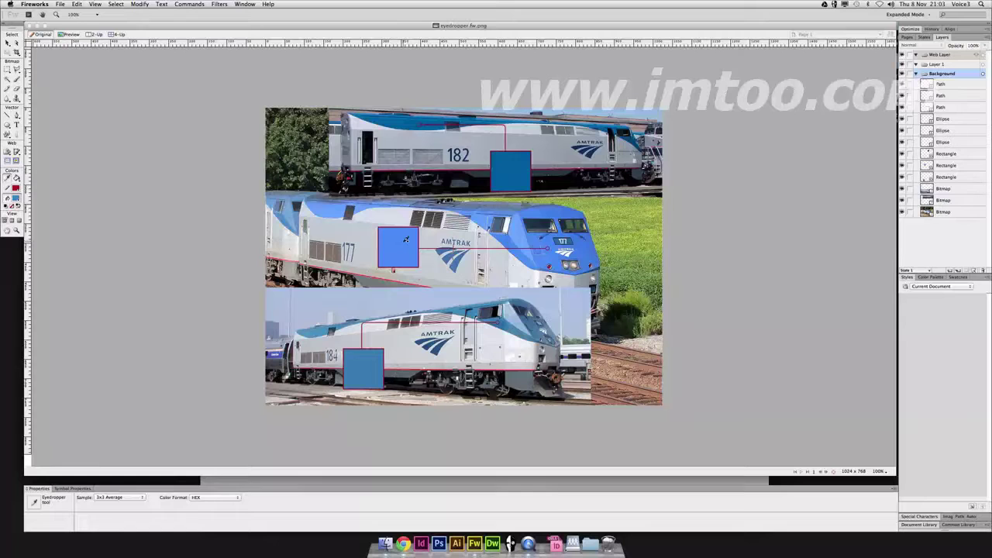
pyautogui.press('v')
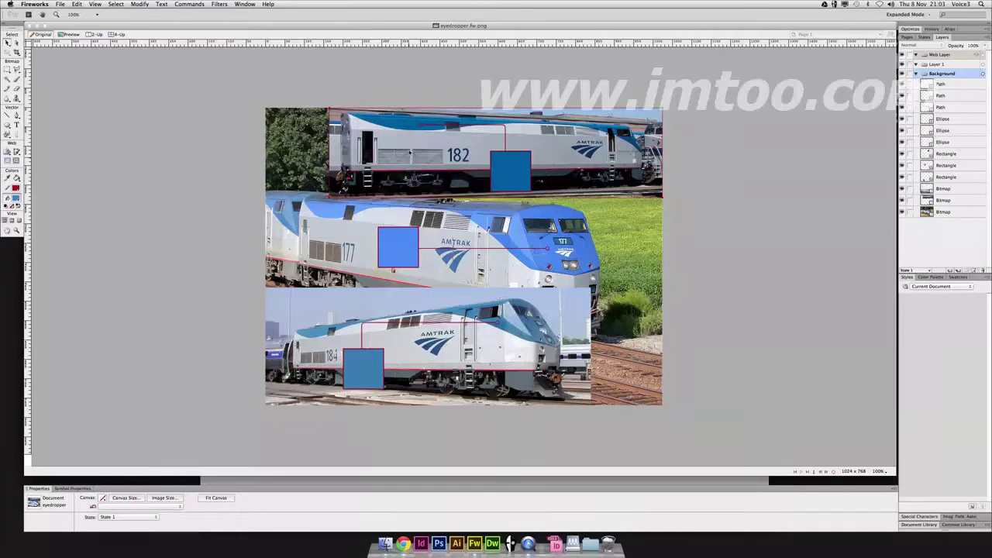
# - Duplicate the blue squares from locomotives 184 and 182 onto 182's right side
pyautogui.click(397, 248)
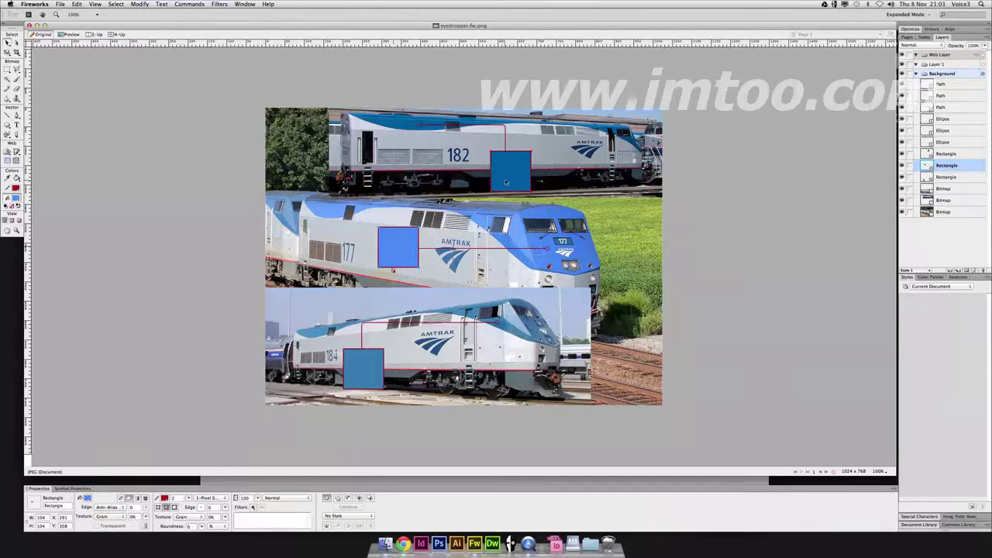
pyautogui.keyDown('shift'); pyautogui.click(506, 183); pyautogui.keyUp('shift')
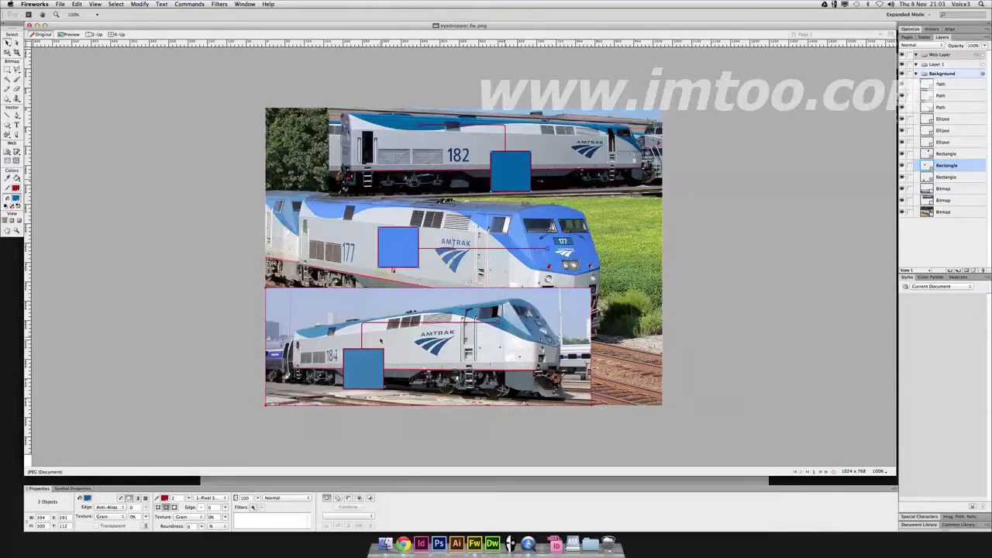
pyautogui.click(704, 241)
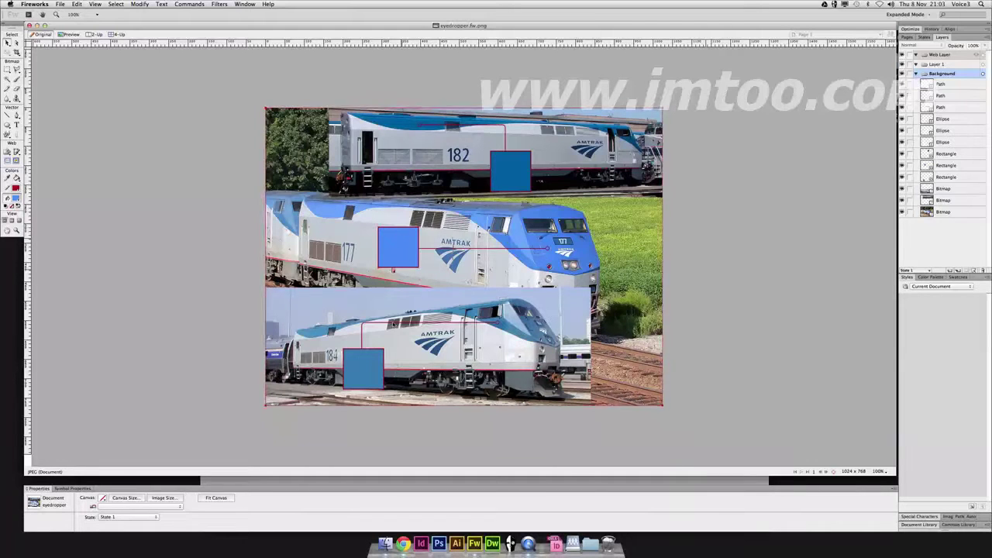
pyautogui.click(373, 358)
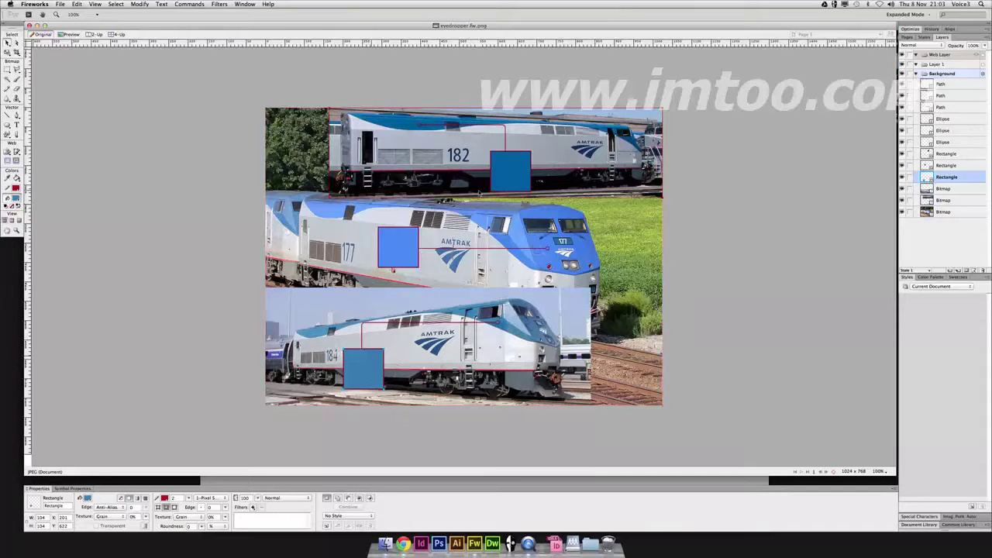
pyautogui.keyDown('shift'); pyautogui.click(509, 177); pyautogui.keyUp('shift')
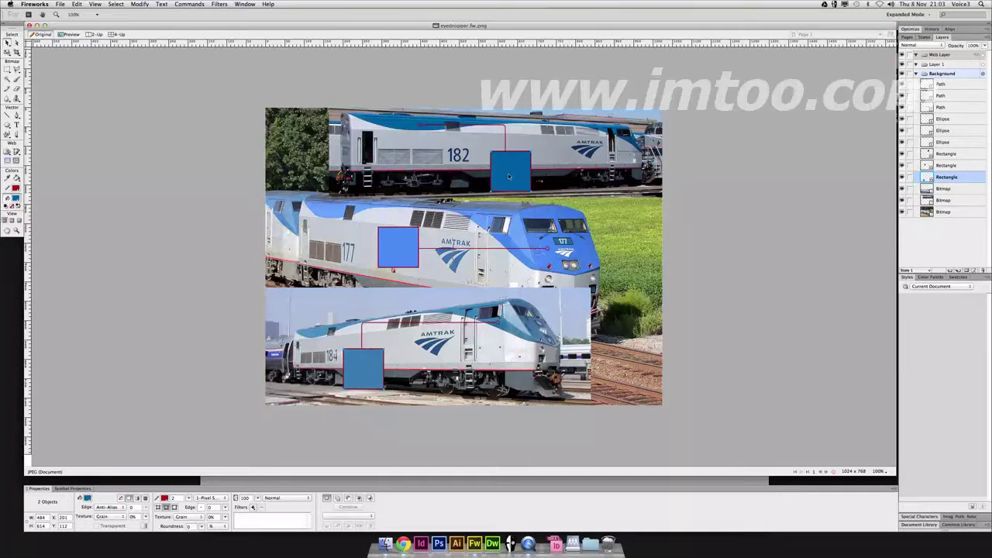
pyautogui.moveTo(381, 369); pyautogui.dragTo(576, 175)
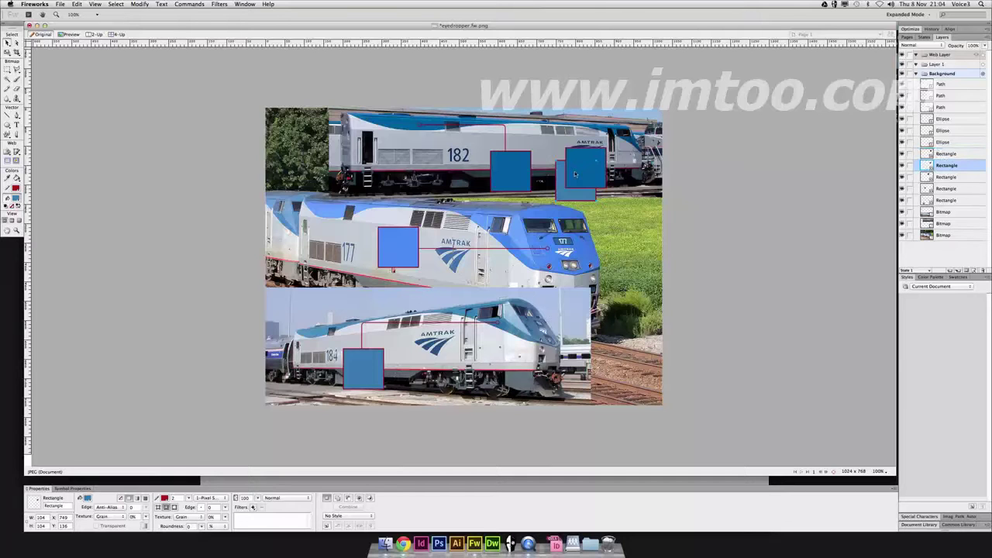
# - Set the front square to Normal at 75% opacity and draw an ellipse over locomotive 182's left end
pyautogui.click(575, 175)
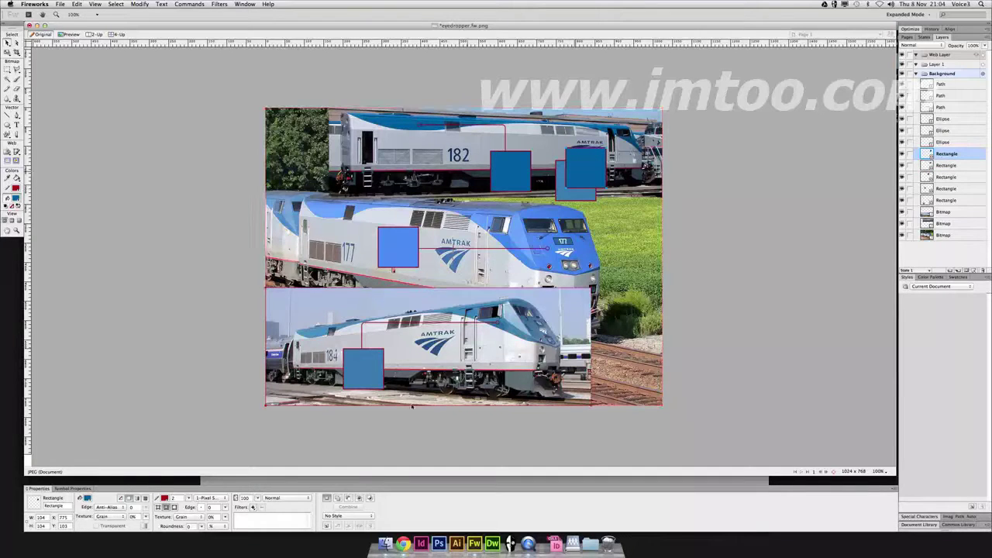
pyautogui.click(270, 499)
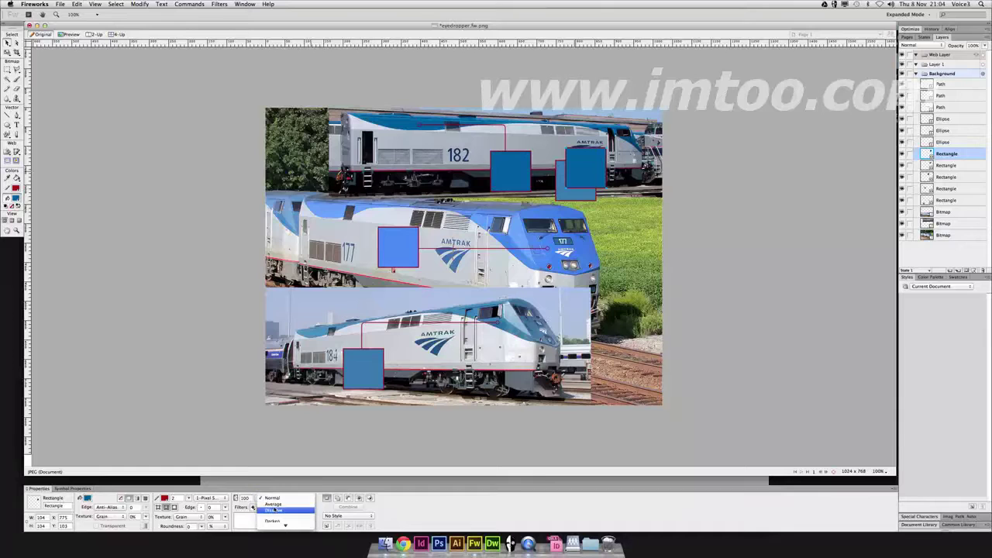
pyautogui.click(275, 506)
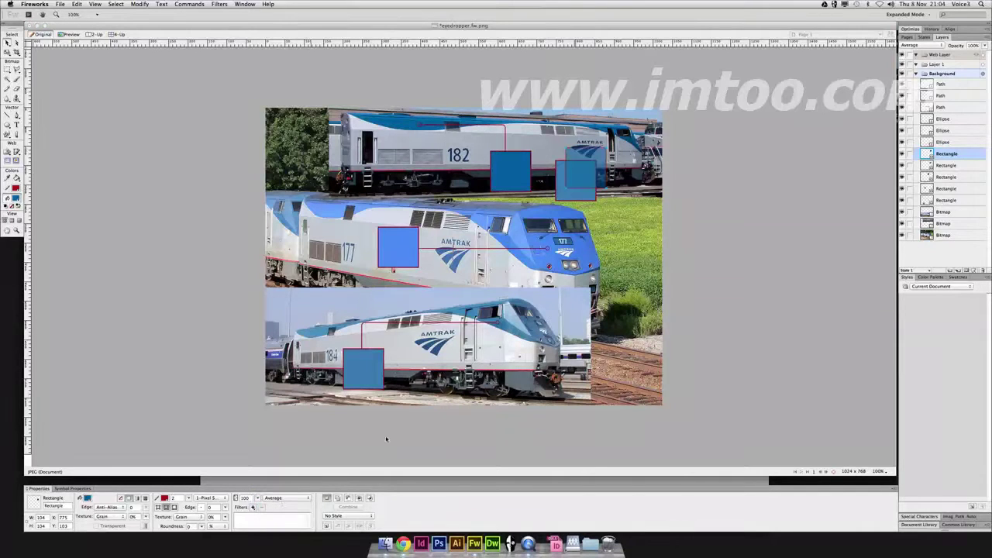
pyautogui.click(289, 498)
pyautogui.click(288, 490)
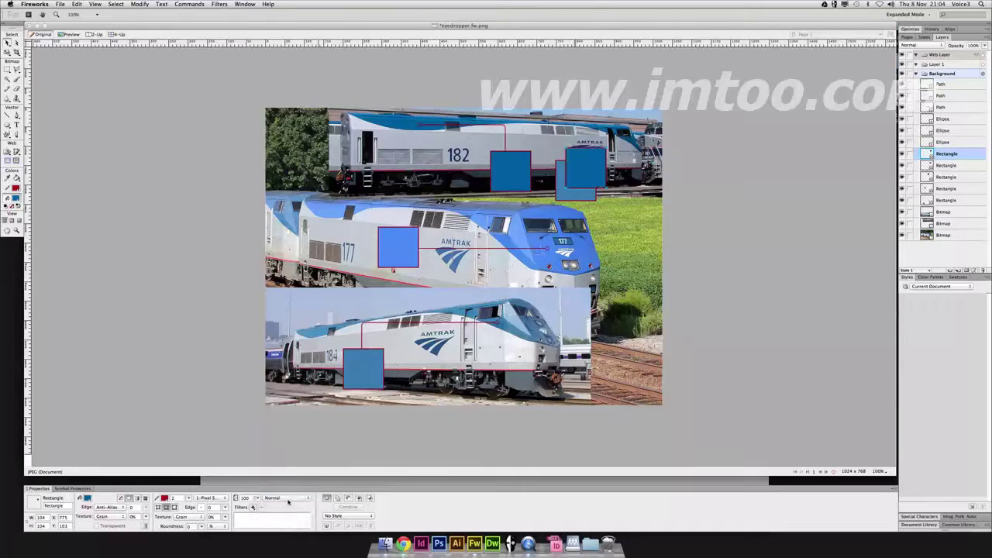
pyautogui.moveTo(257, 498); pyautogui.dragTo(258, 501)
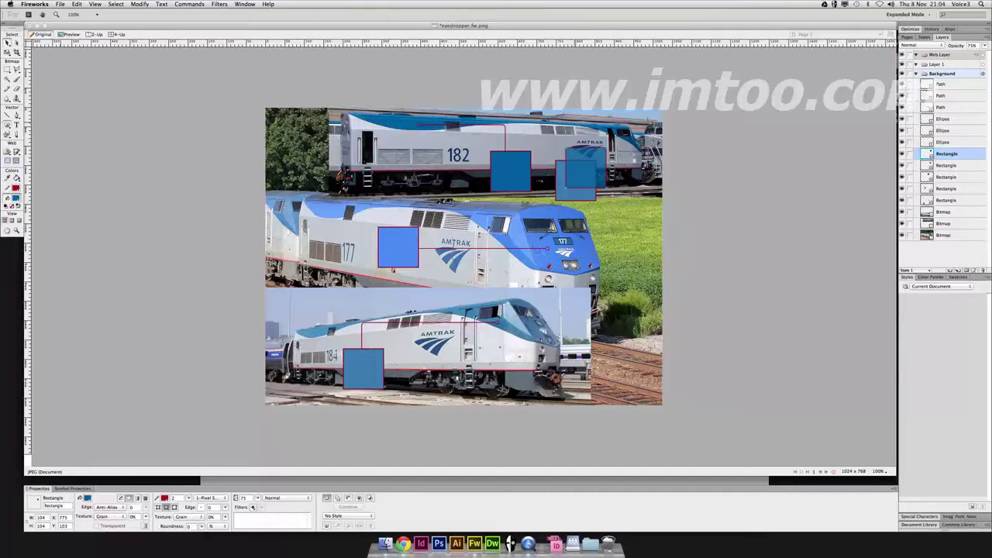
pyautogui.click(8, 127)
pyautogui.moveTo(329, 143); pyautogui.dragTo(392, 194)
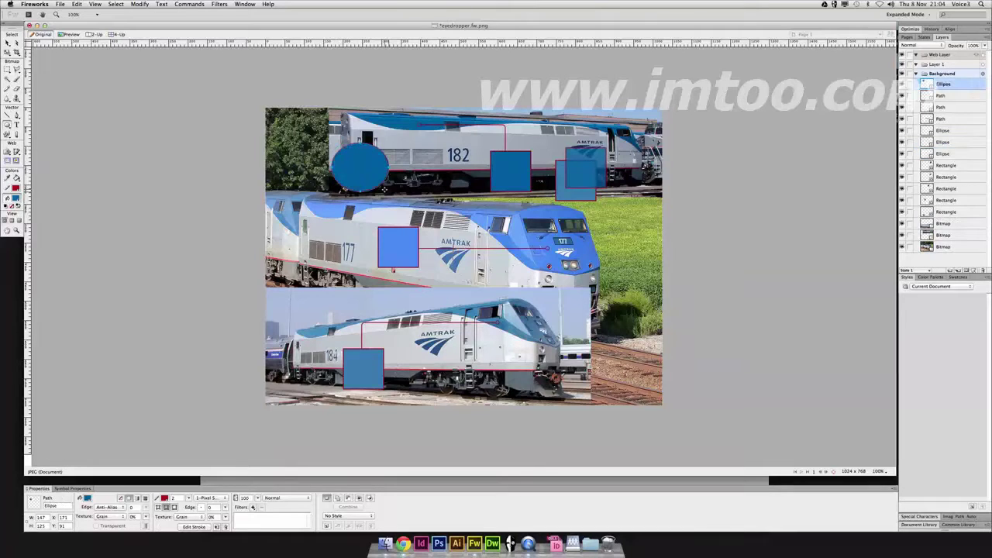
pyautogui.click(7, 178)
pyautogui.click(583, 171)
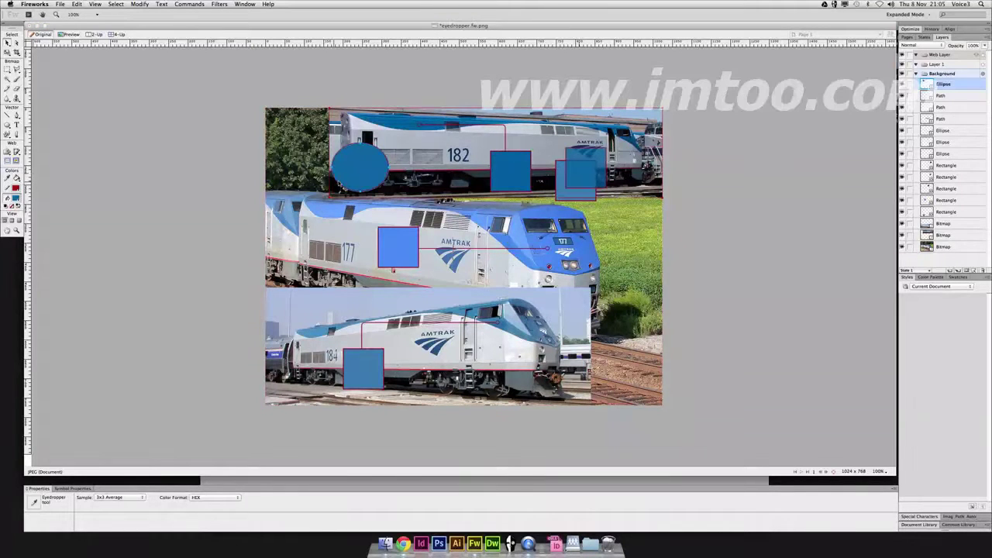
pyautogui.press('v')
pyautogui.click(88, 498)
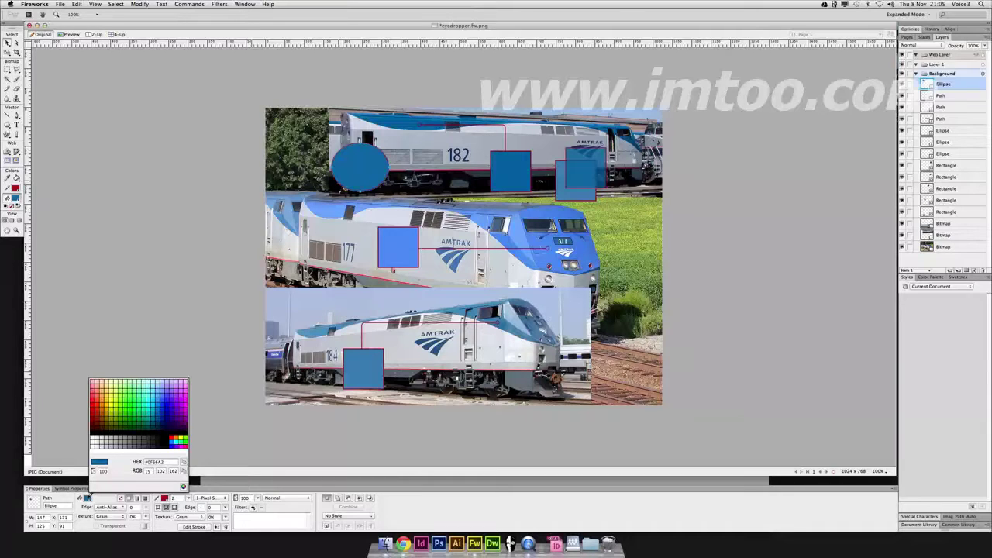
pyautogui.click(88, 497)
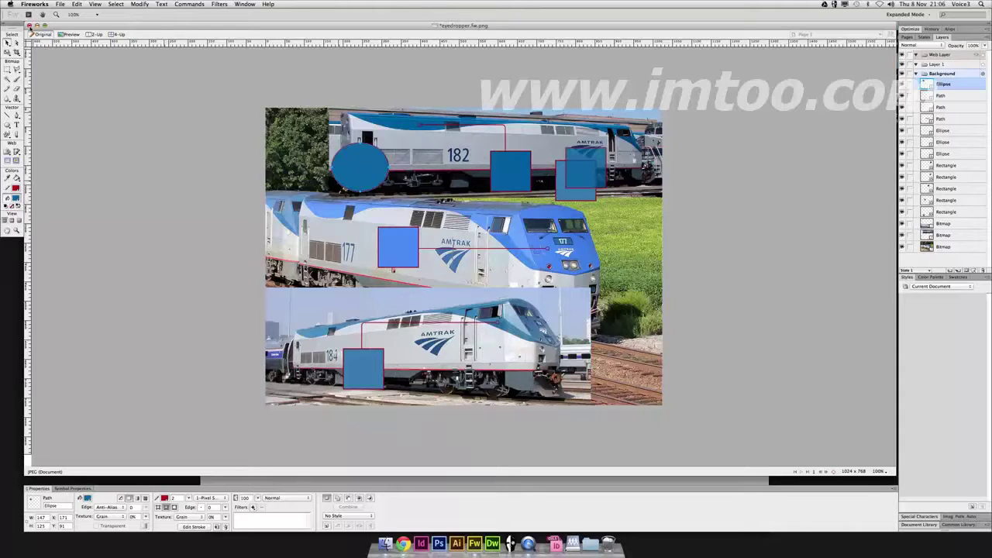
# - Close the eyedropper sample without saving and open p42 1.png from p42_amtrak_135_body in Fireworks
pyautogui.click(29, 25)
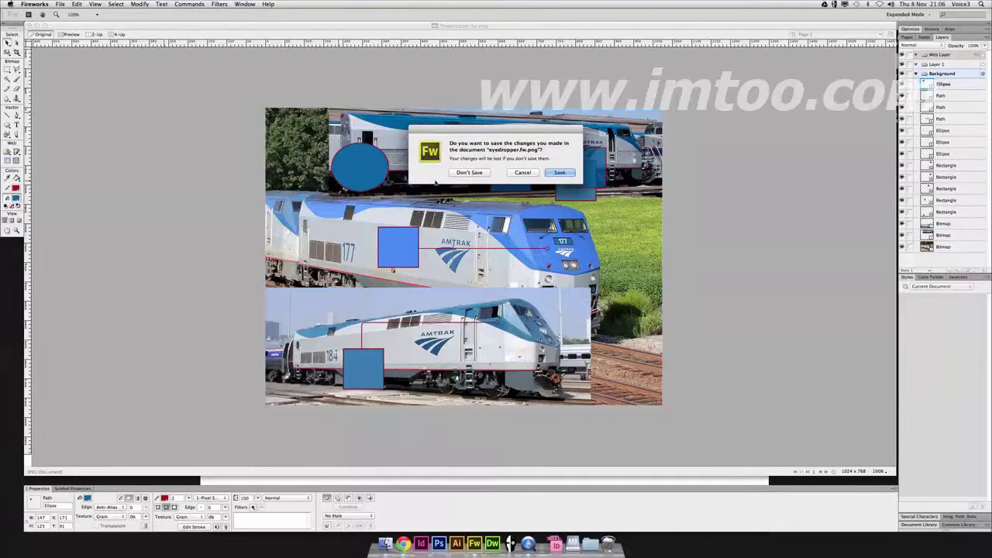
pyautogui.click(468, 173)
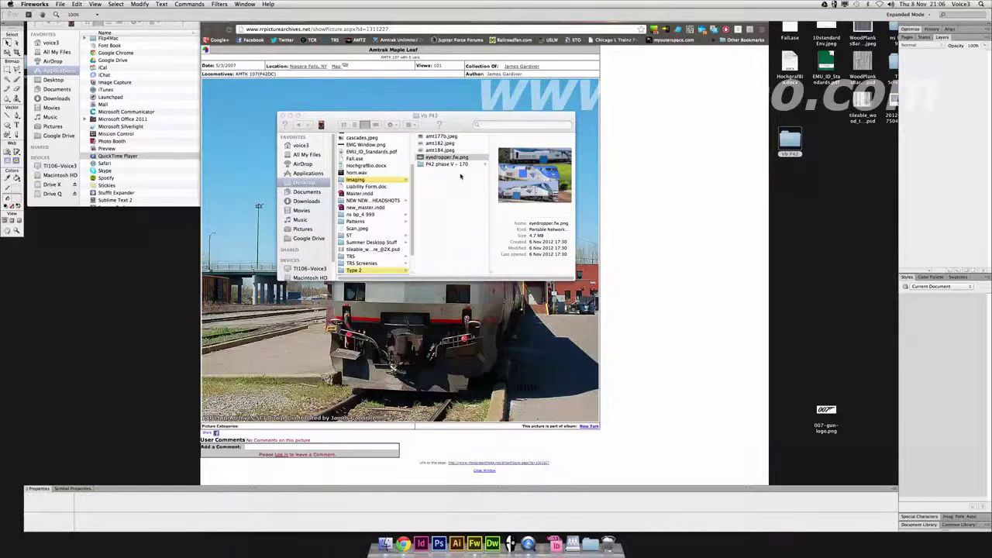
pyautogui.click(448, 166)
pyautogui.click(448, 165)
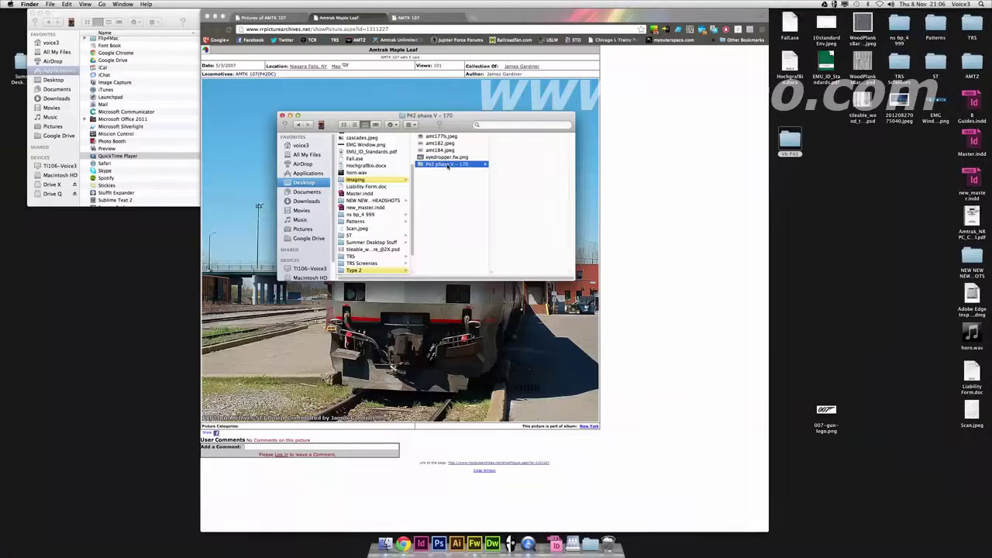
pyautogui.click(513, 158)
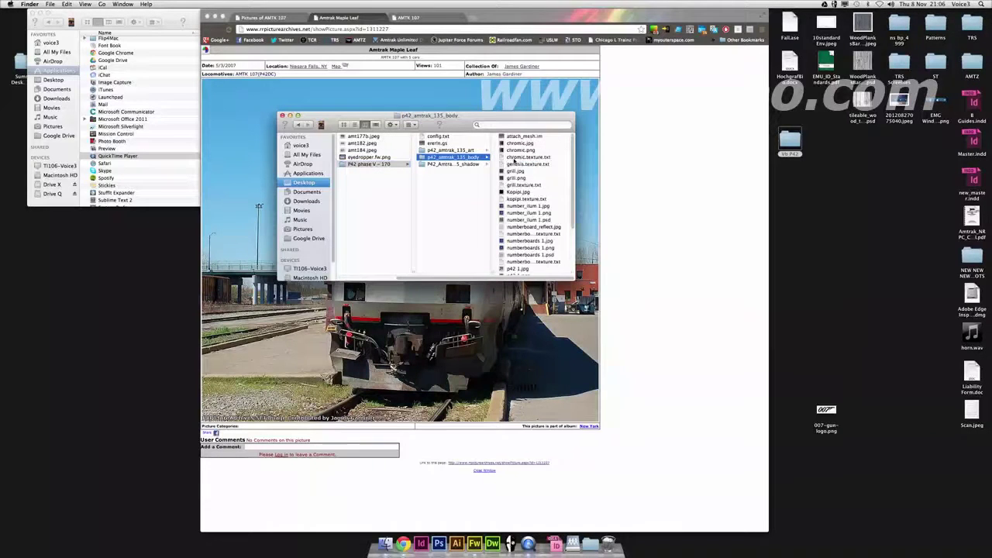
pyautogui.scroll(-5, 520, 197)
pyautogui.click(518, 215)
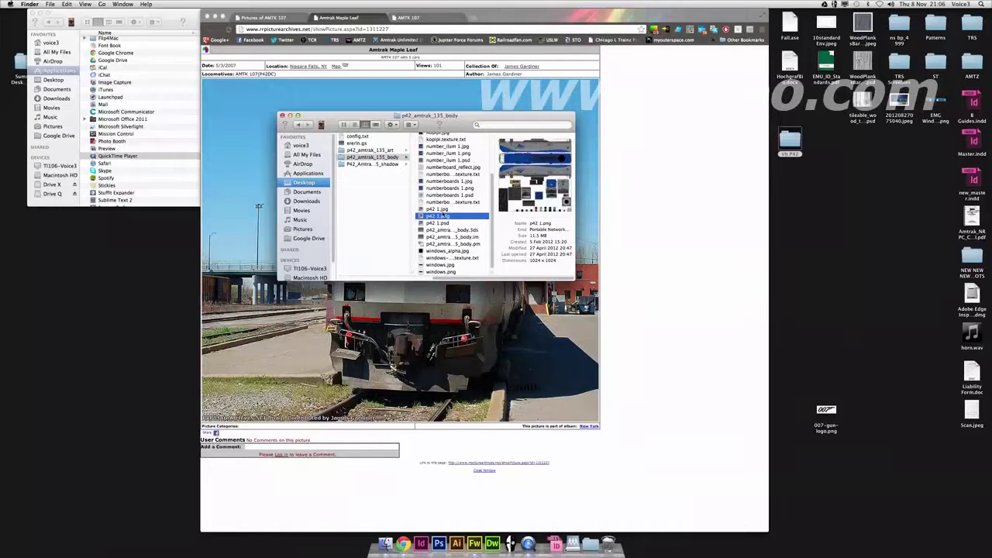
pyautogui.moveTo(441, 215); pyautogui.dragTo(475, 541)
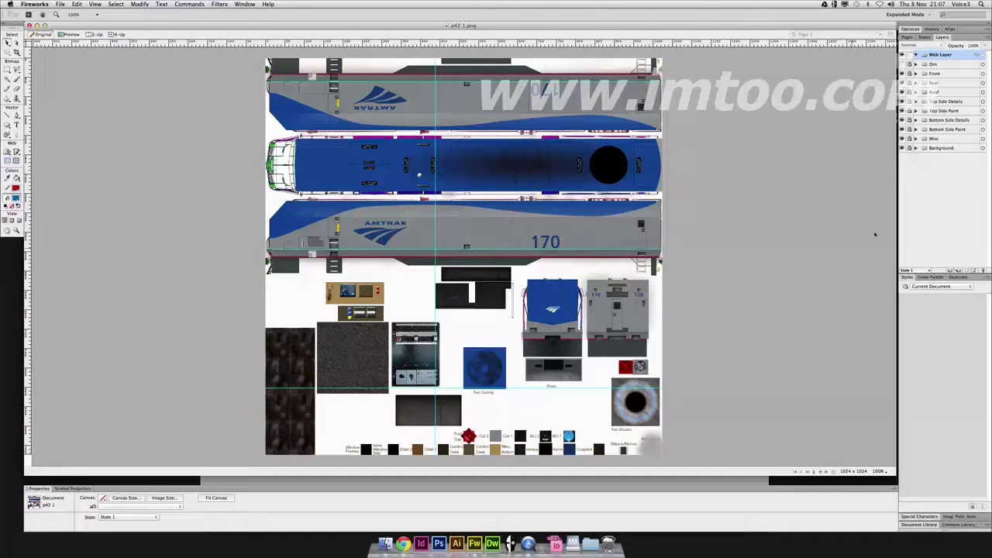
pyautogui.click(916, 138)
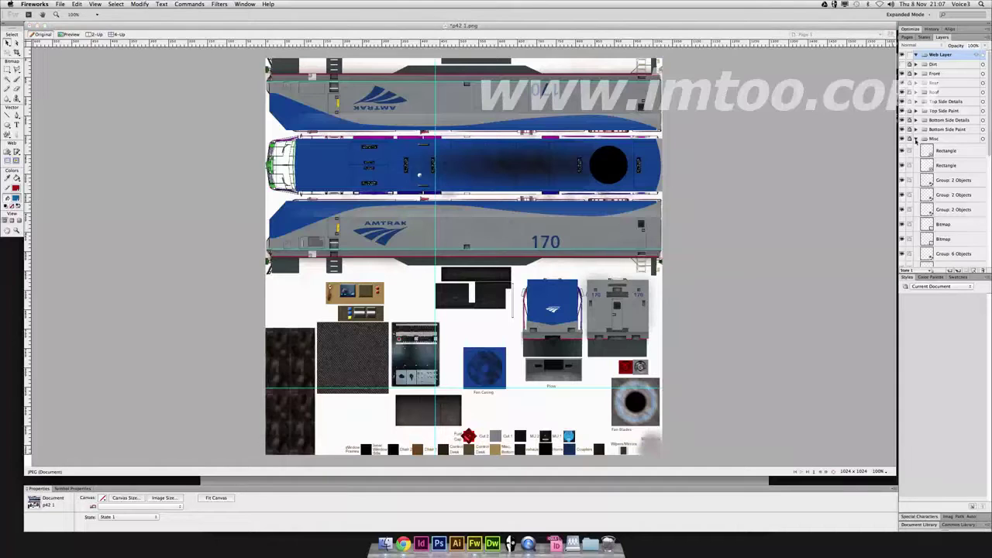
pyautogui.scroll(-8, 934, 188)
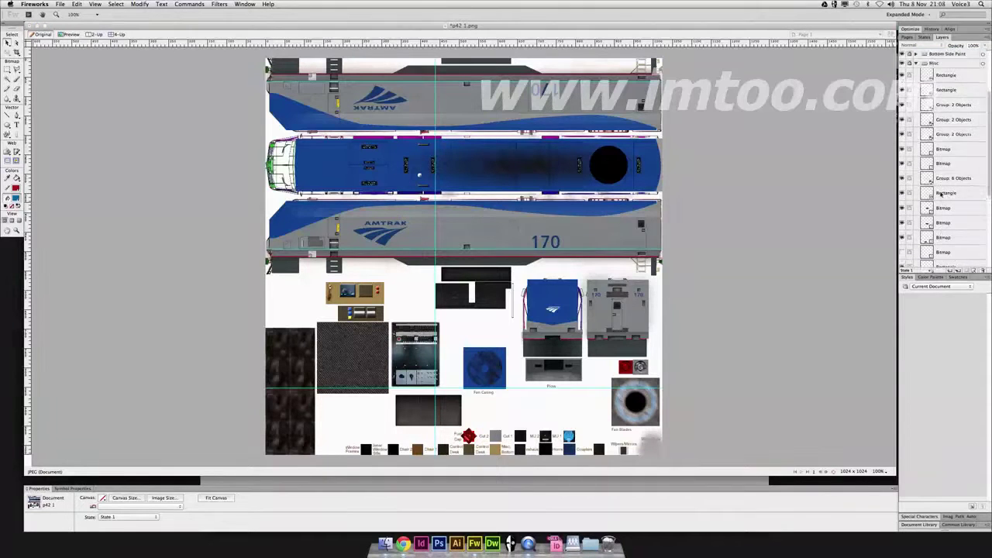
pyautogui.scroll(10, 940, 193)
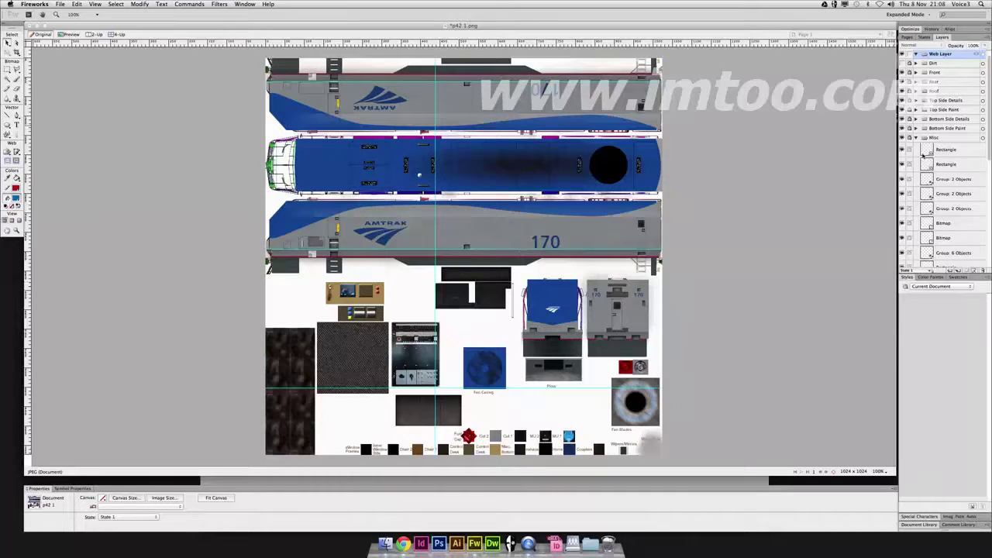
pyautogui.click(917, 139)
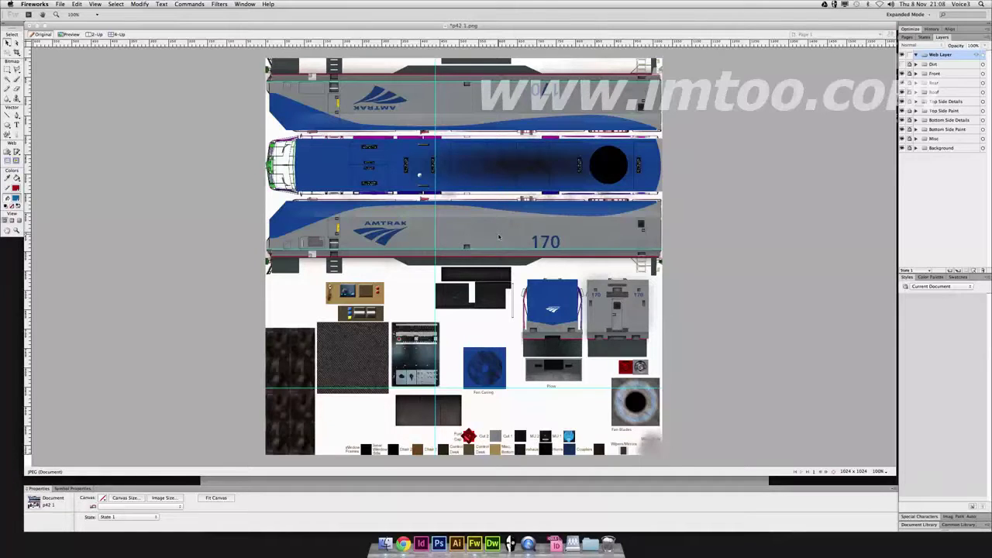
# - Zoom the p42 1.png texture sheet to 150% with Cmd+=
pyautogui.press('super+equal')
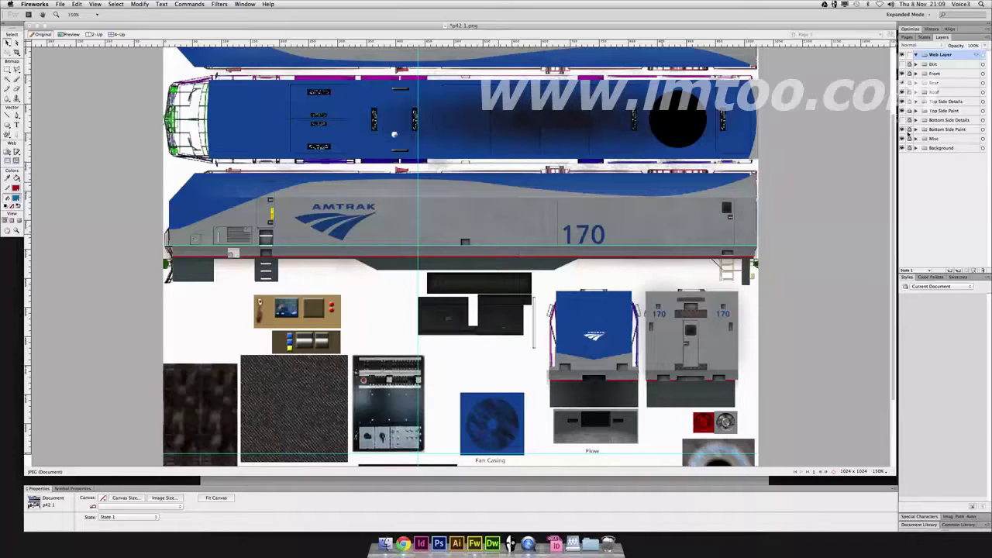
# - Hide Bottom Side Details and the Bottom Side Paint bitmap, showing only the rectangle band
pyautogui.click(902, 121)
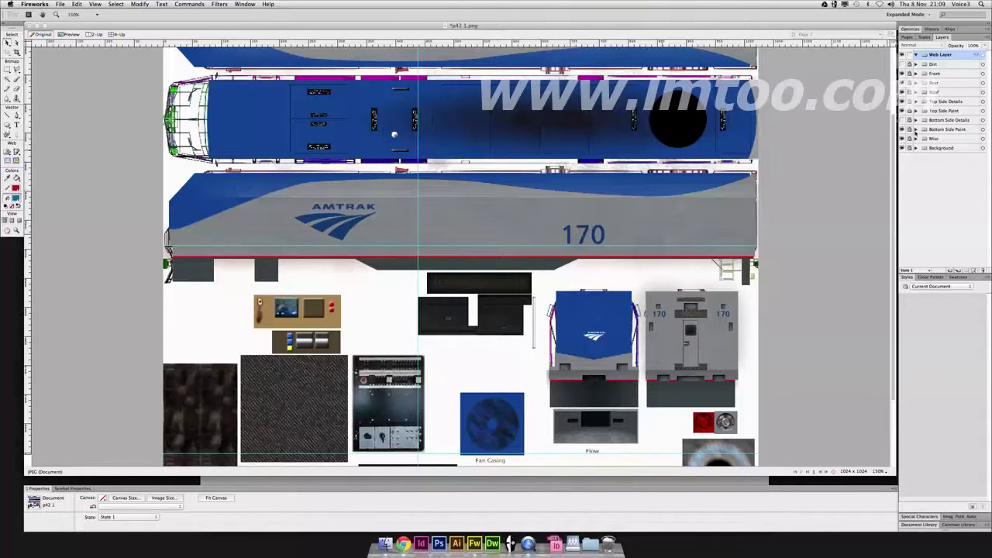
pyautogui.click(916, 130)
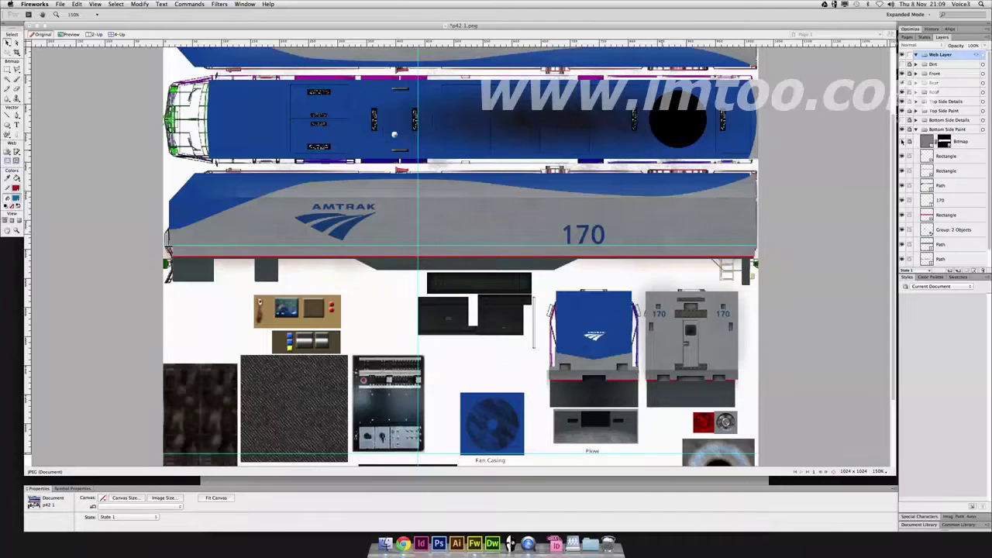
pyautogui.click(902, 141)
pyautogui.click(903, 171)
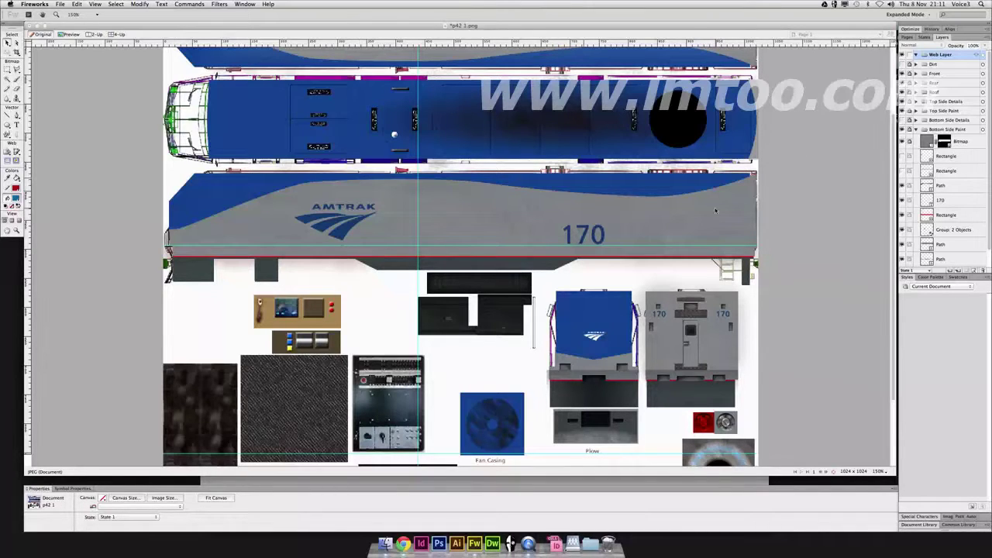
# - Scroll the texture sheet to review locomotive 170's side panel
pyautogui.scroll(1, 411, 223)
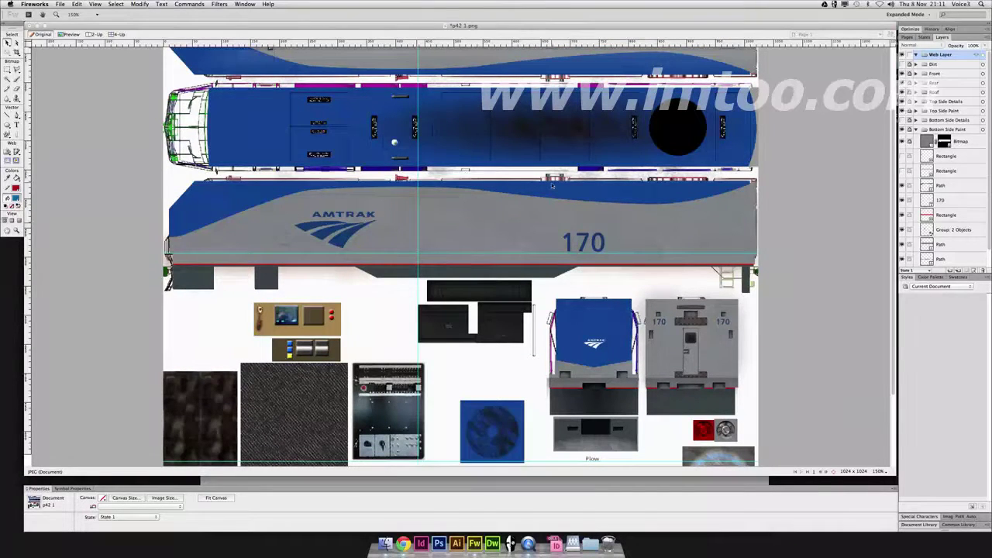
pyautogui.scroll(2, 555, 249)
pyautogui.scroll(-2, 558, 254)
# - Select the Bottom Side Paint bitmap and confirm its Overlay blend at 50% opacity
pyautogui.click(960, 142)
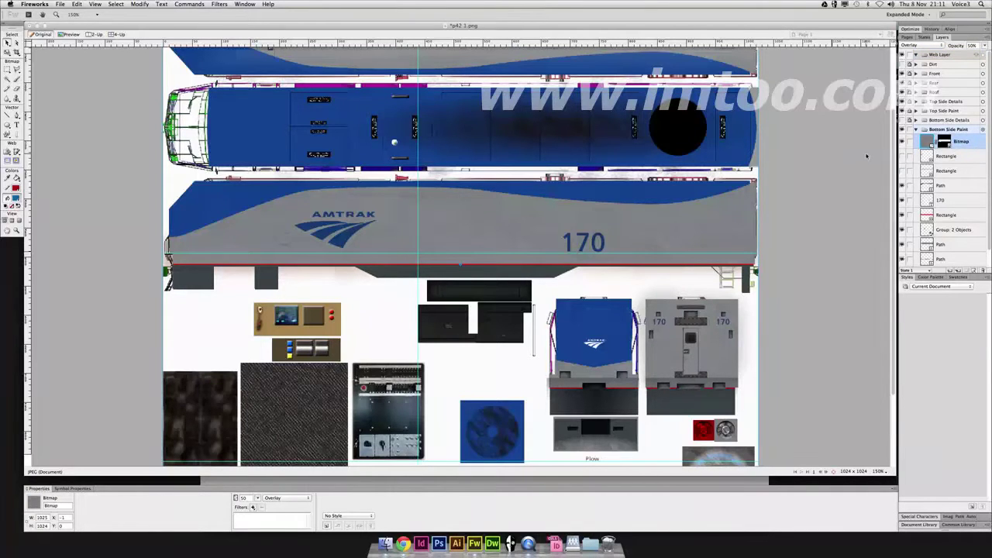
pyautogui.click(286, 499)
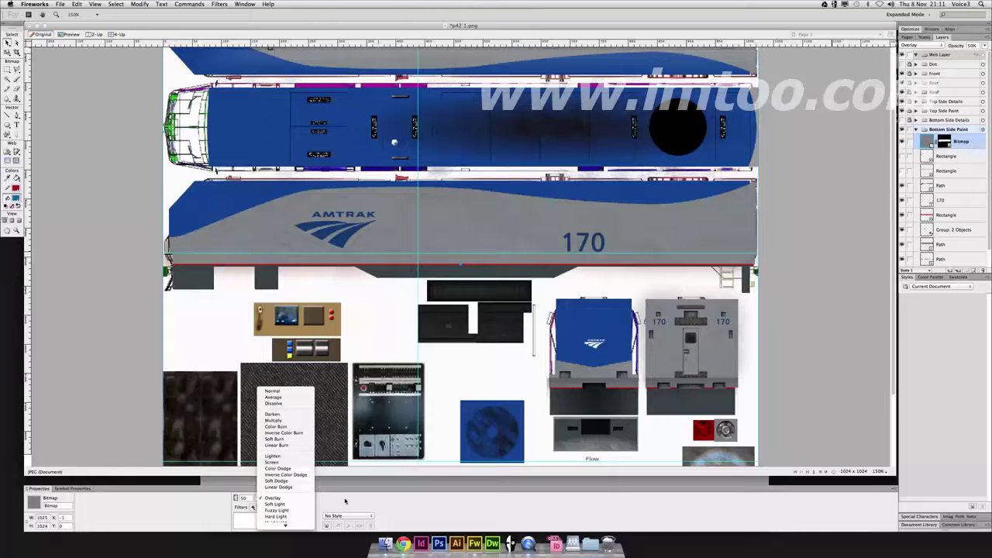
pyautogui.press('Escape')
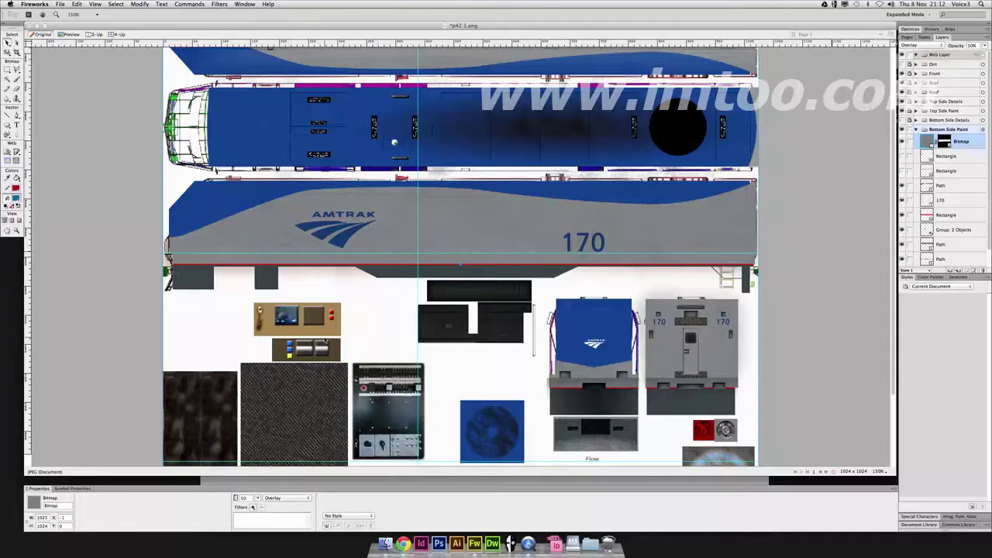
pyautogui.scroll(1, 854, 207)
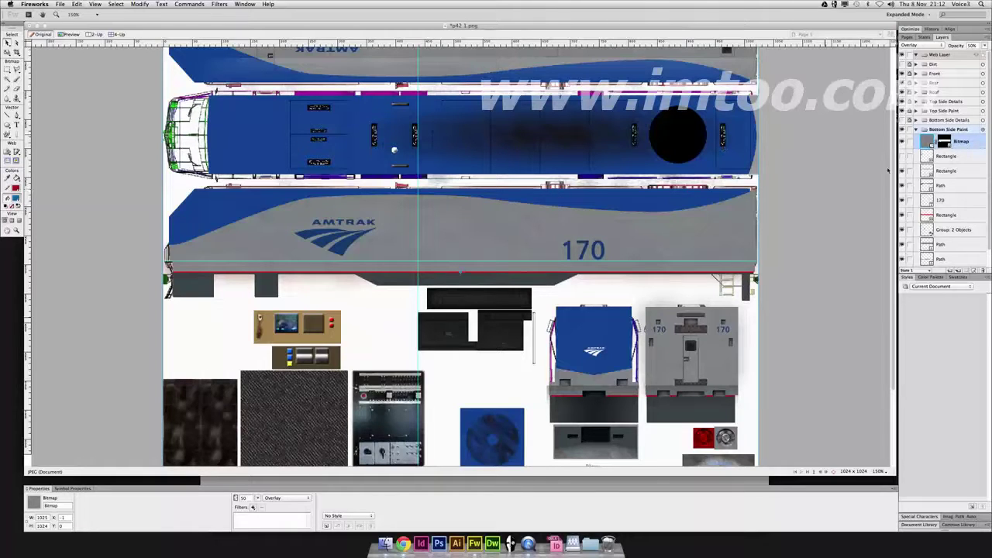
pyautogui.click(750, 201)
pyautogui.click(431, 237)
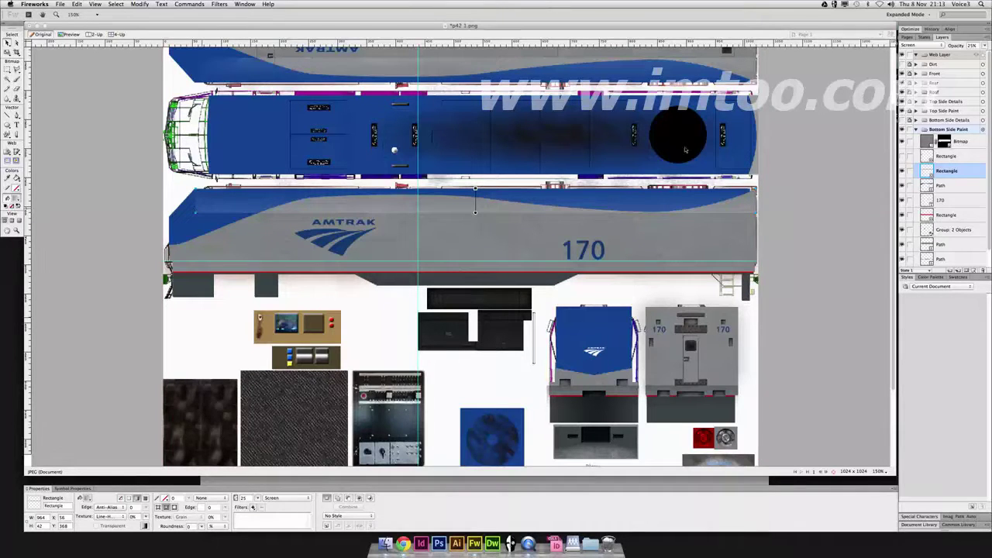
pyautogui.click(902, 157)
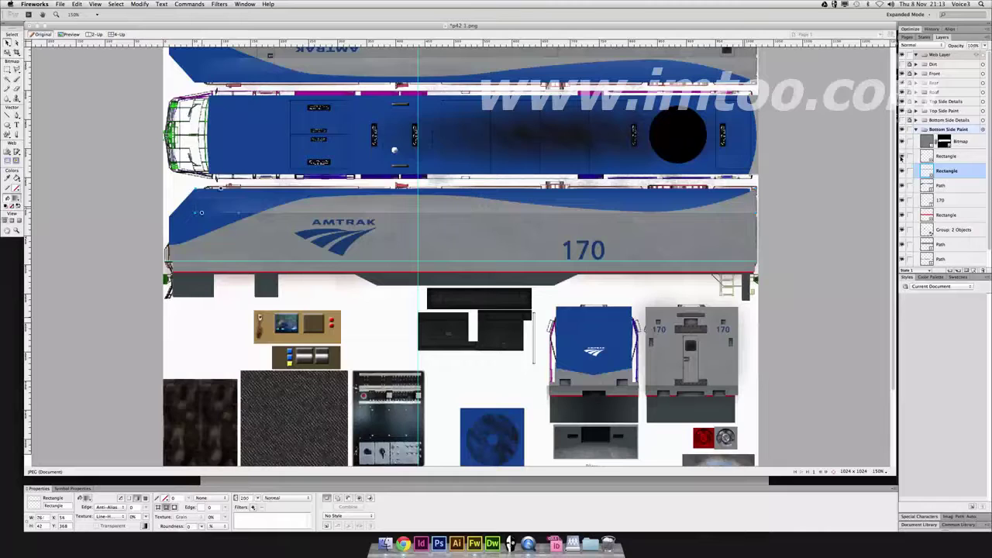
pyautogui.click(131, 201)
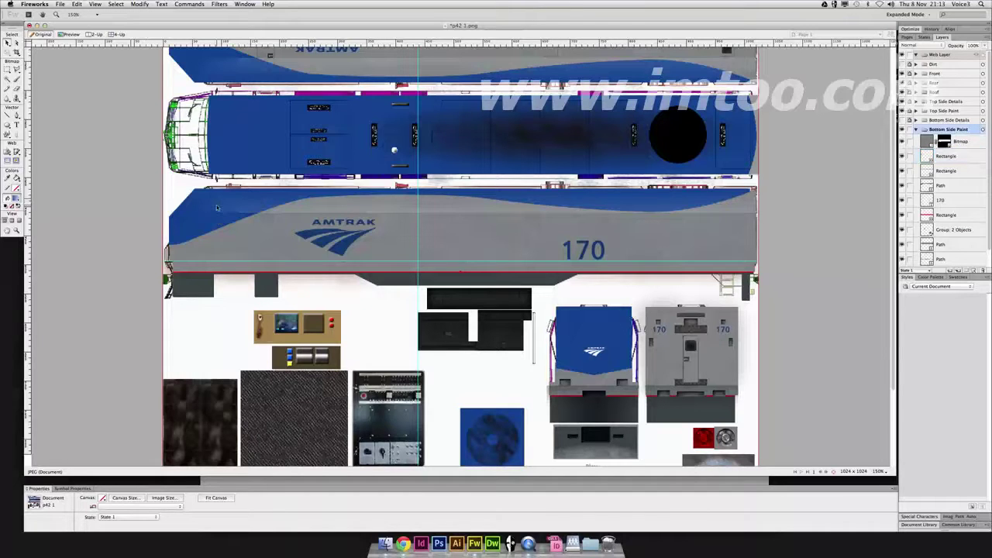
pyautogui.scroll(2, 493, 225)
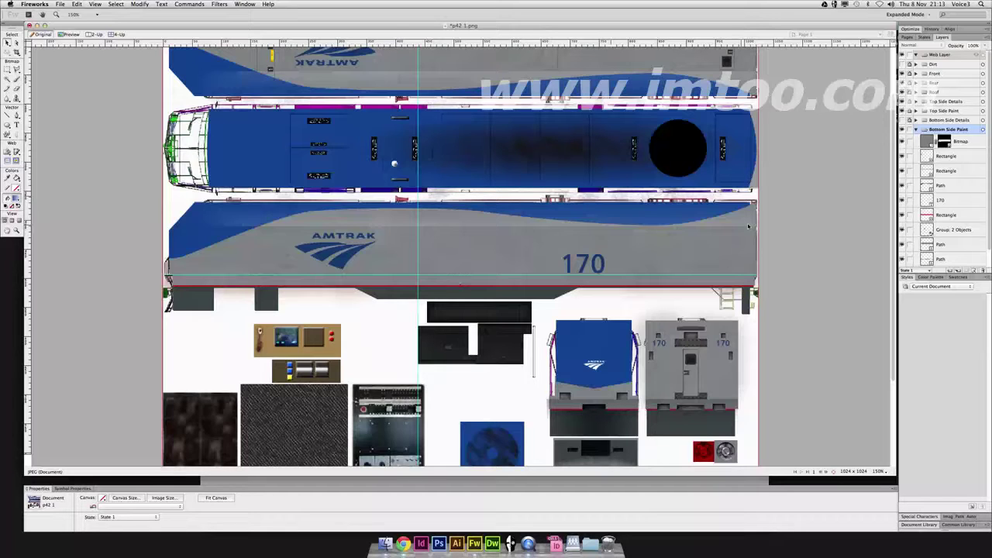
# - Collapse Bottom Side Paint and expand Bottom Side Details in the Layers panel
pyautogui.click(915, 131)
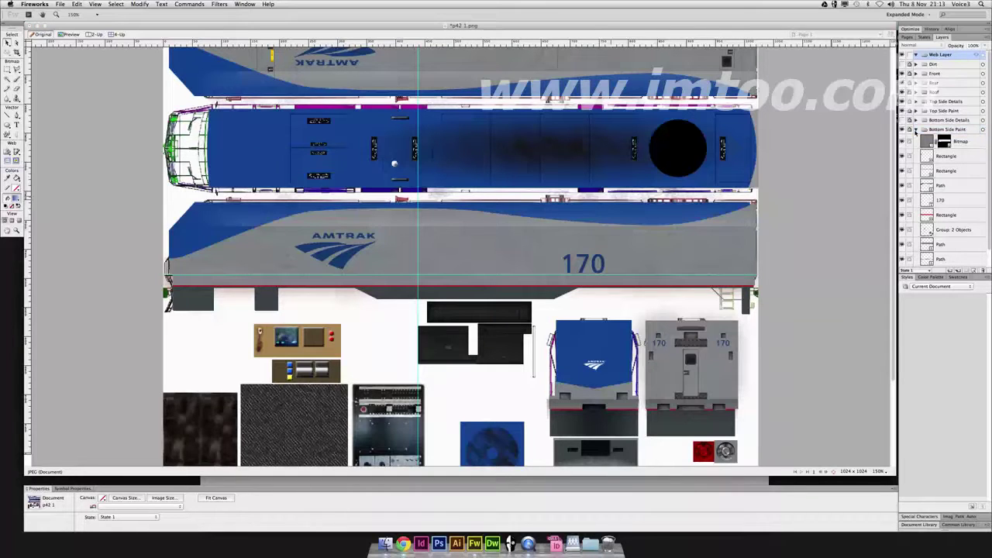
pyautogui.click(916, 130)
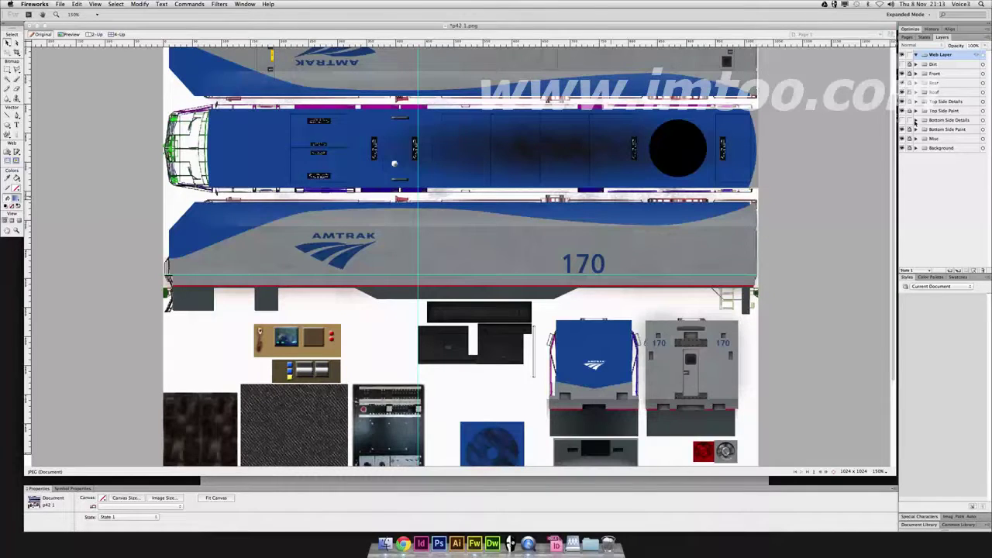
pyautogui.click(916, 120)
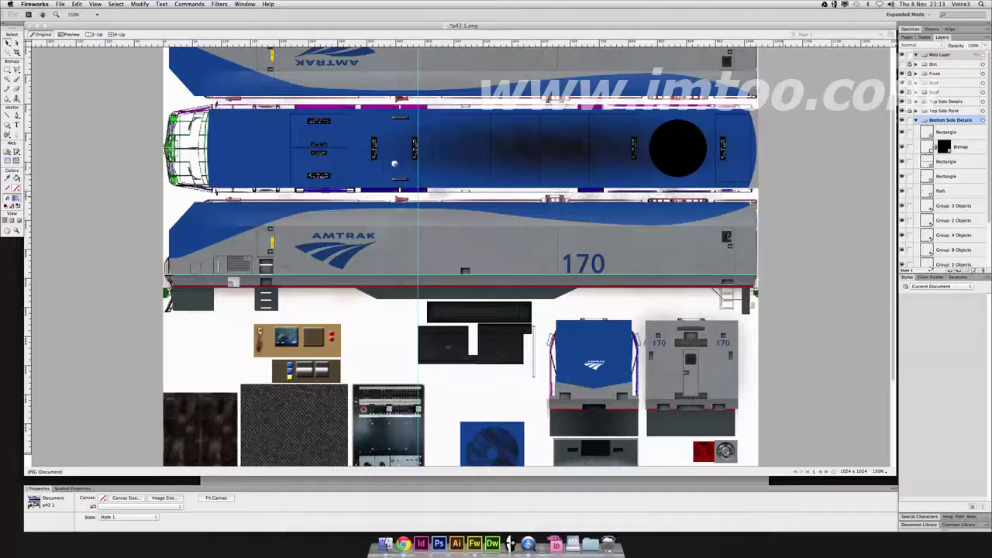
# - Select the thin Multiply shading strip along the lower edge of the side view
pyautogui.scroll(-1, 309, 271)
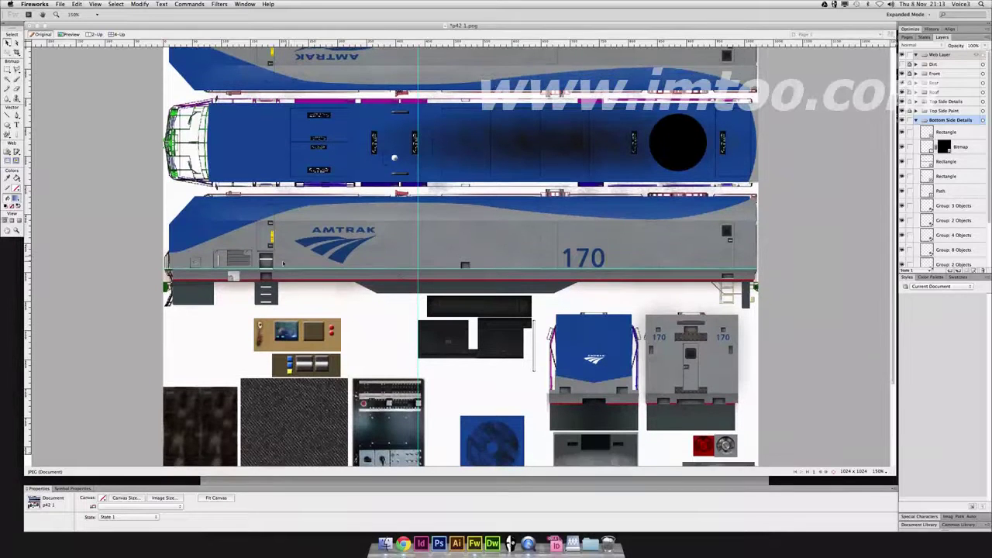
pyautogui.scroll(-1, 256, 243)
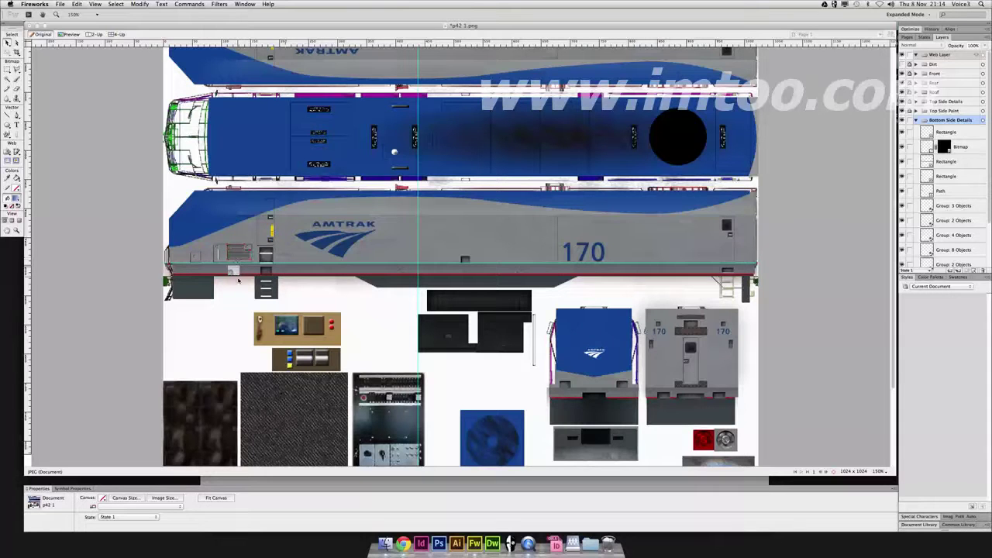
pyautogui.click(330, 276)
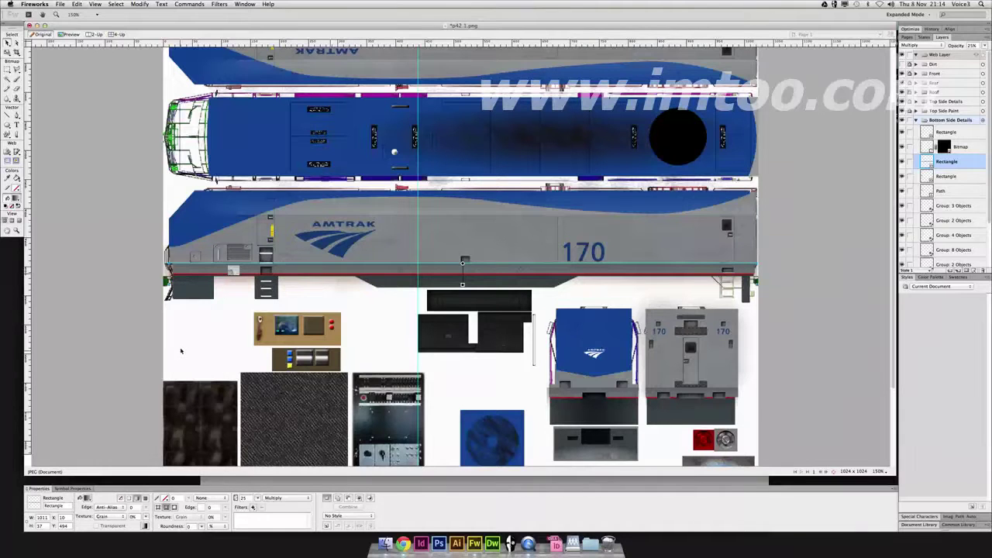
pyautogui.click(230, 329)
pyautogui.scroll(2, 230, 329)
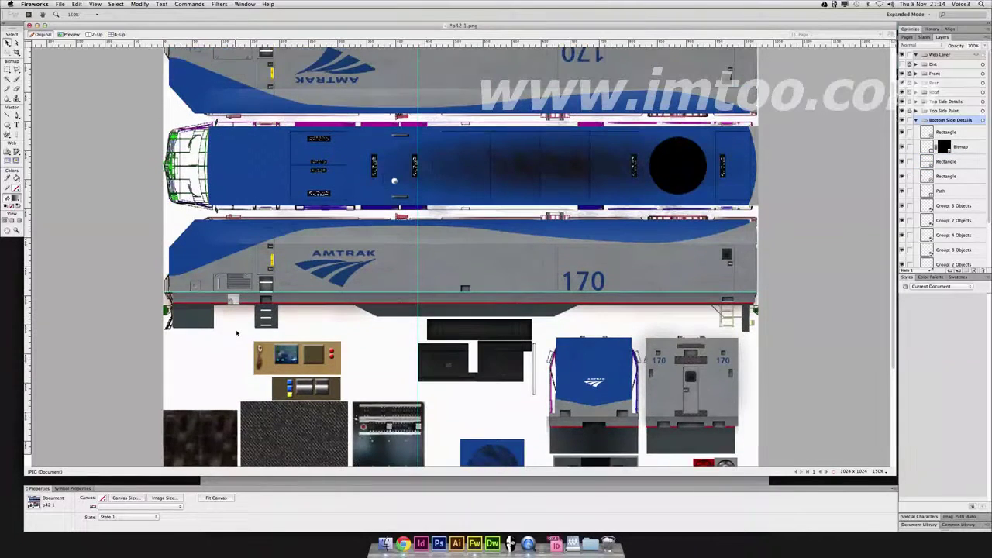
pyautogui.scroll(2, 236, 330)
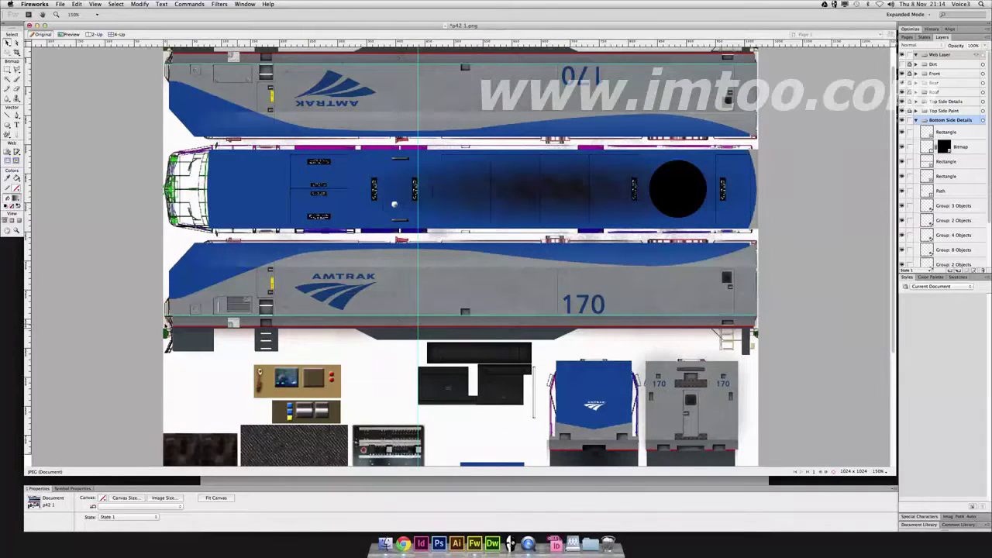
pyautogui.scroll(-2, 419, 366)
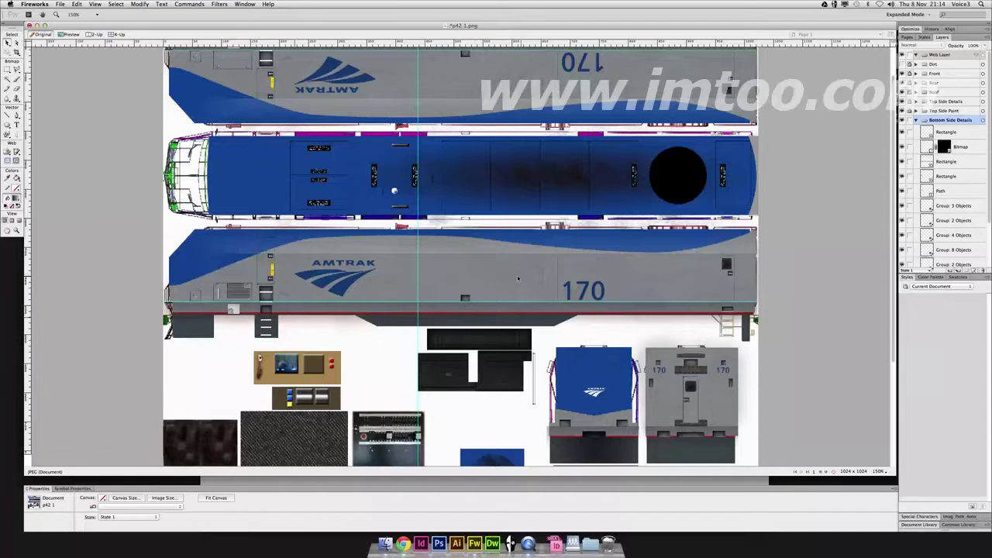
pyautogui.click(545, 280)
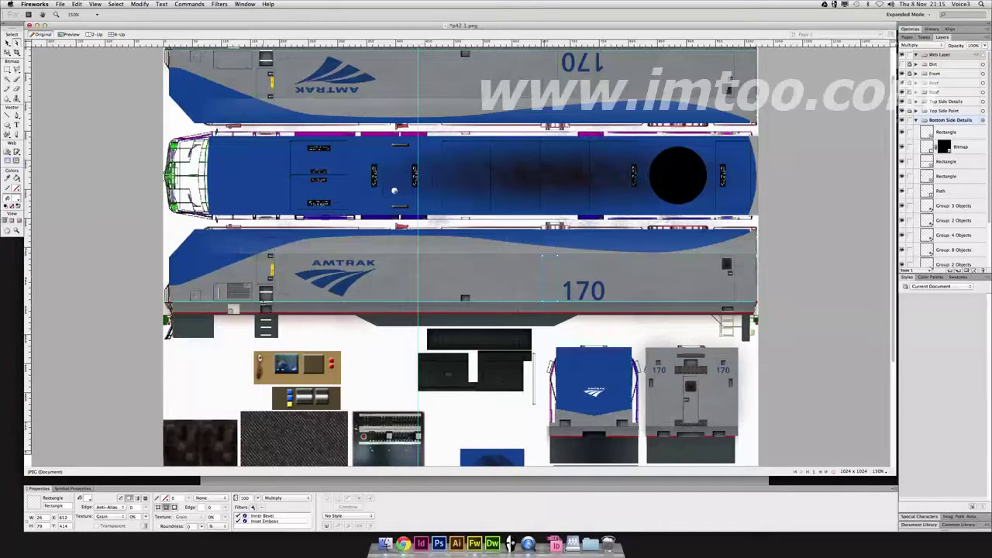
pyautogui.click(266, 293)
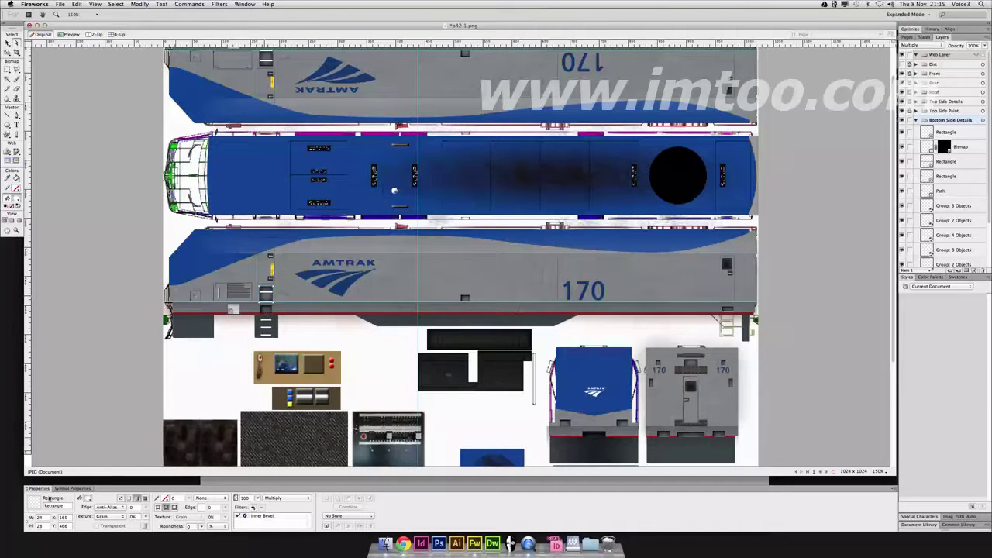
pyautogui.click(87, 500)
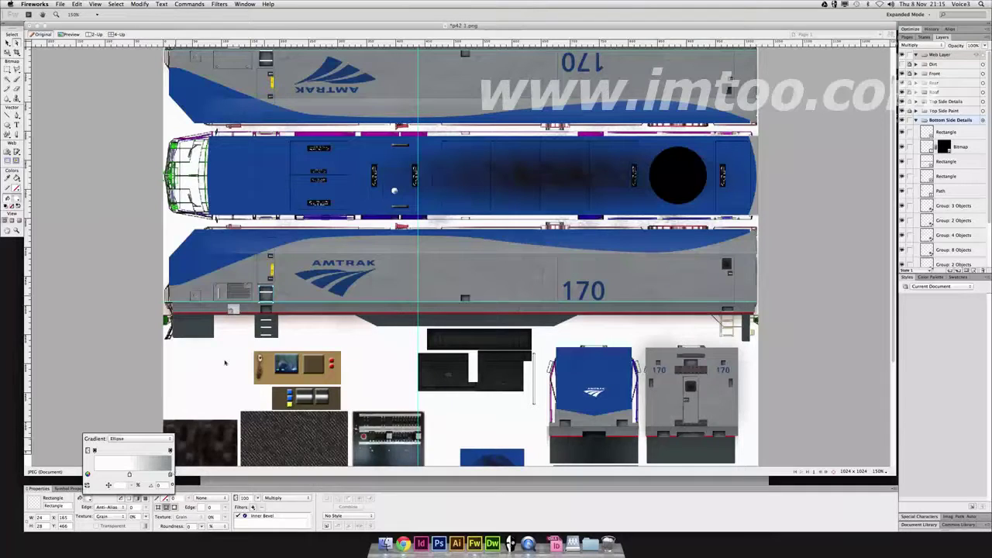
pyautogui.click(180, 406)
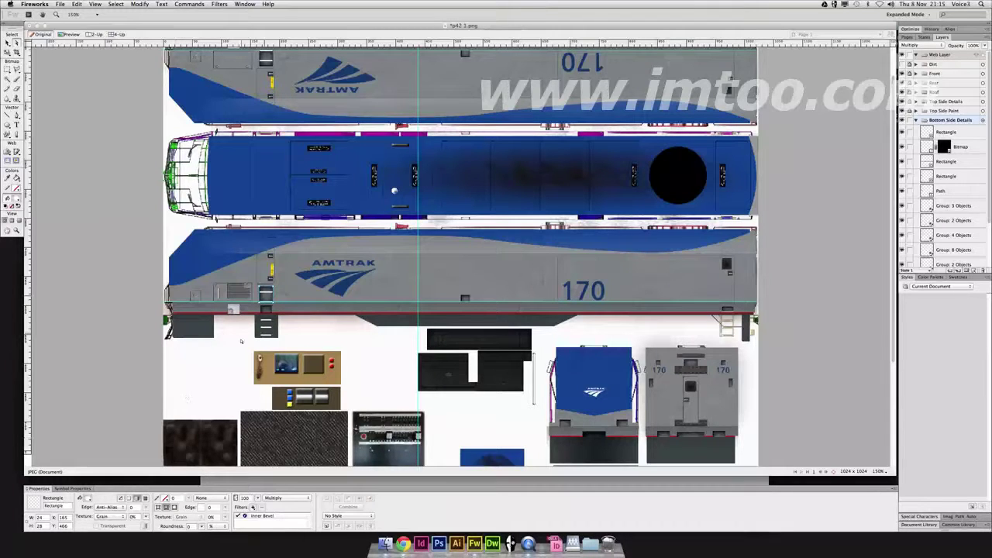
pyautogui.click(266, 289)
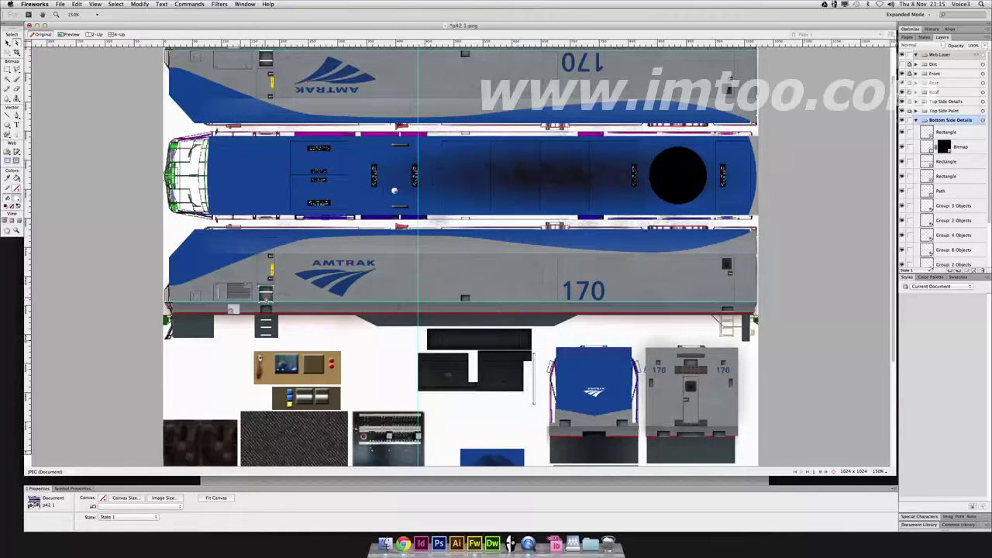
pyautogui.click(266, 296)
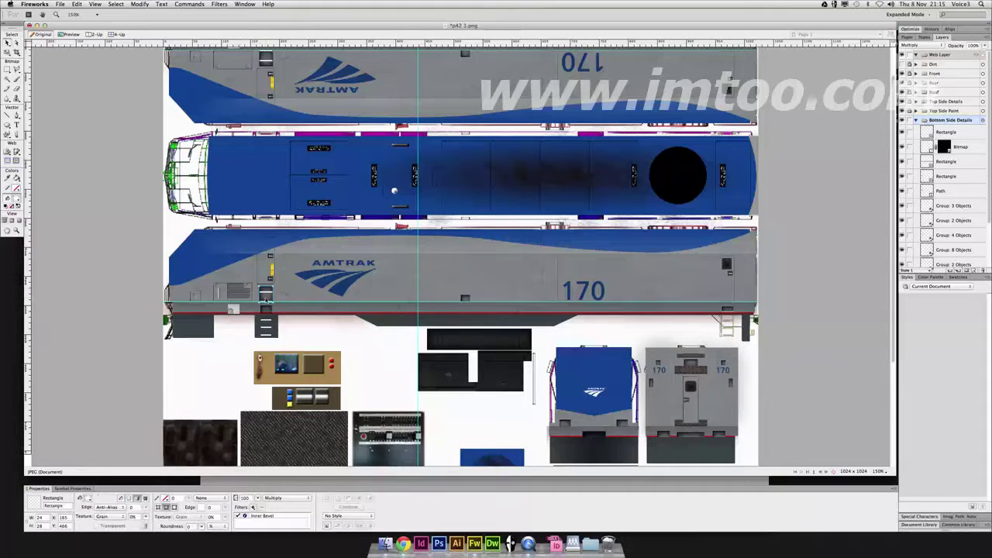
pyautogui.click(243, 339)
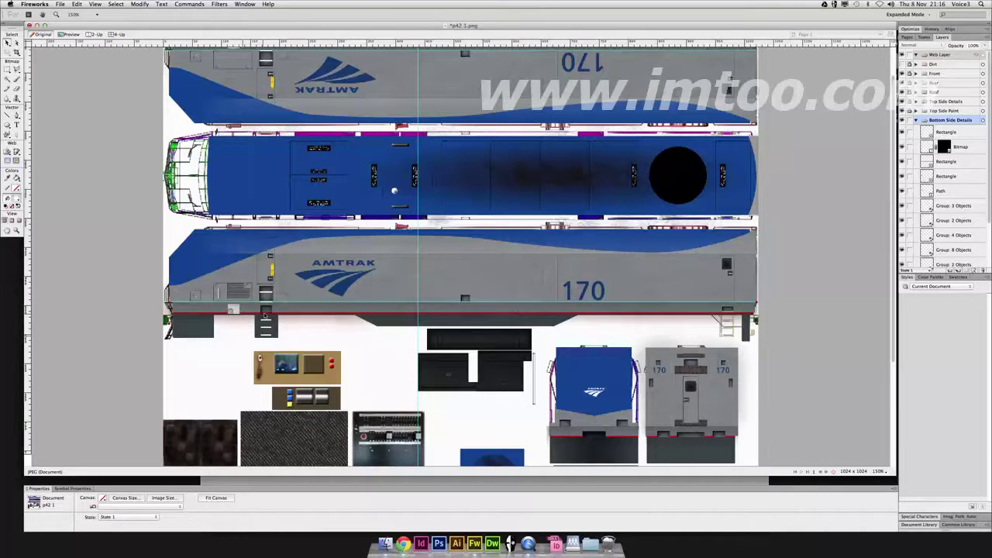
pyautogui.click(438, 302)
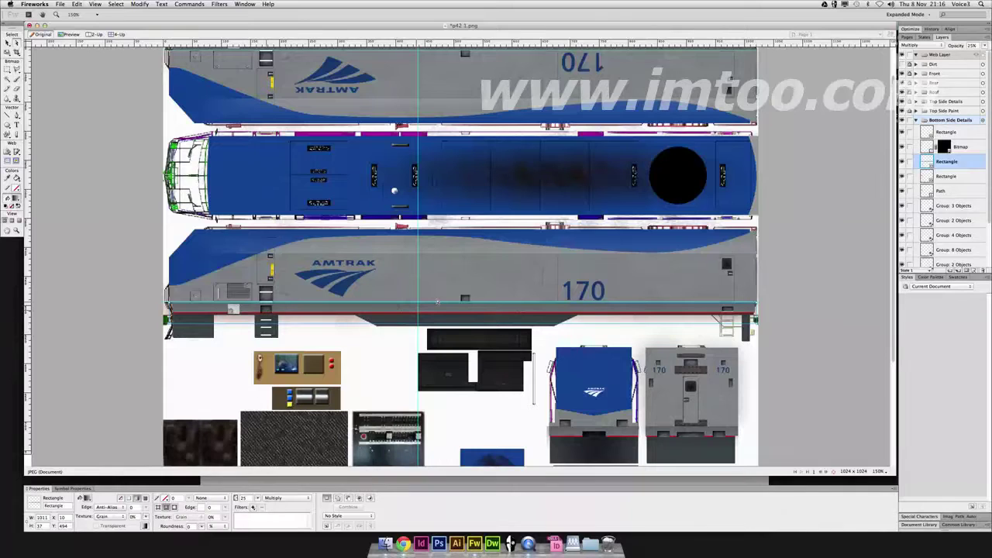
pyautogui.click(465, 298)
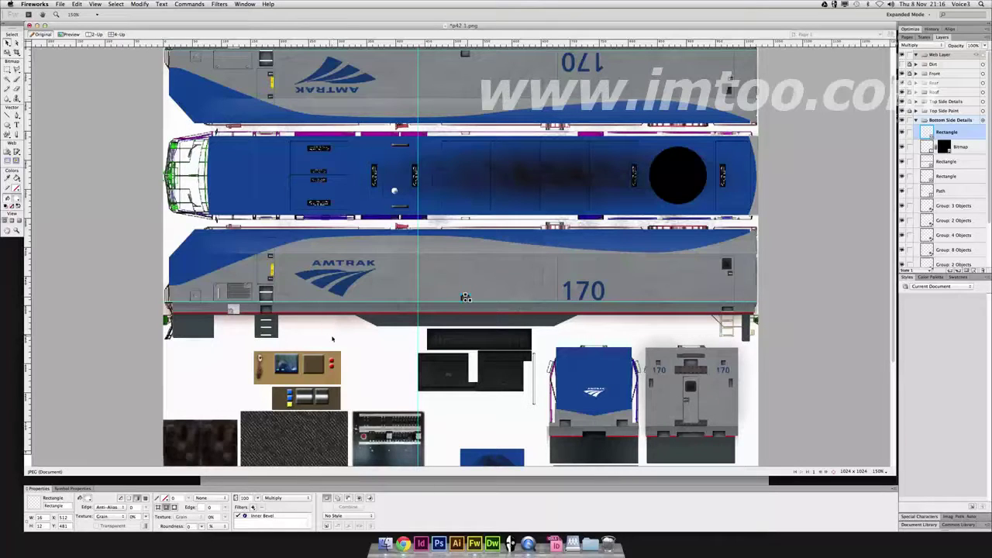
pyautogui.click(352, 342)
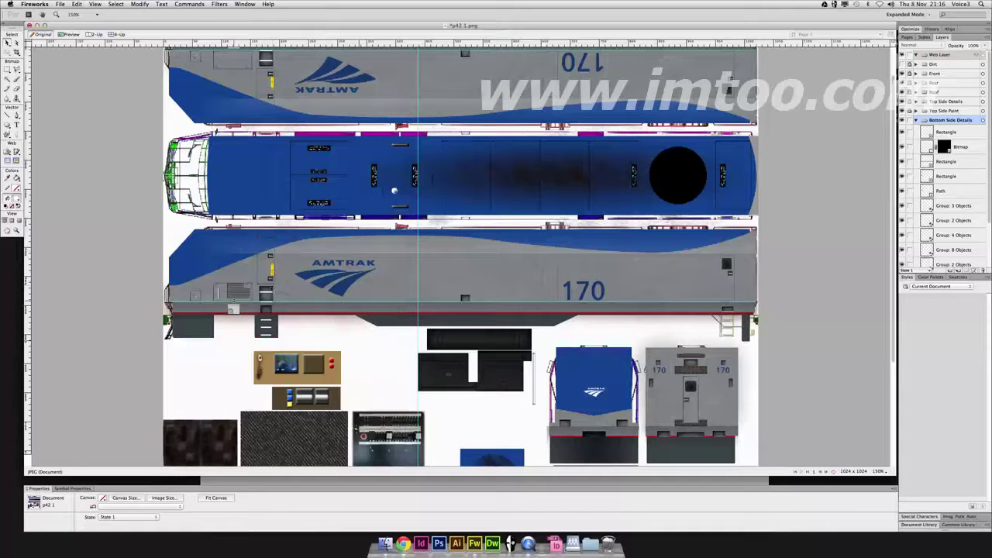
pyautogui.click(238, 292)
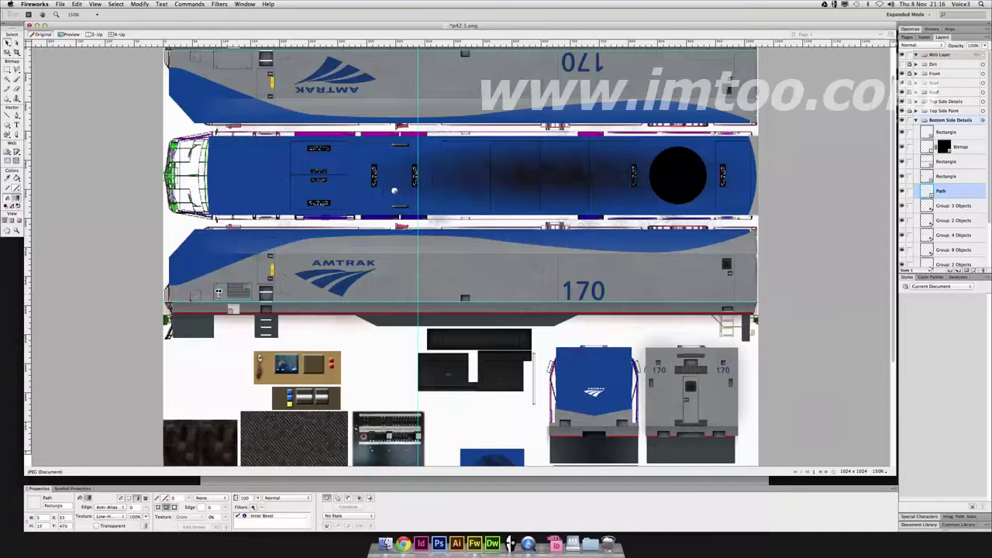
pyautogui.click(219, 293)
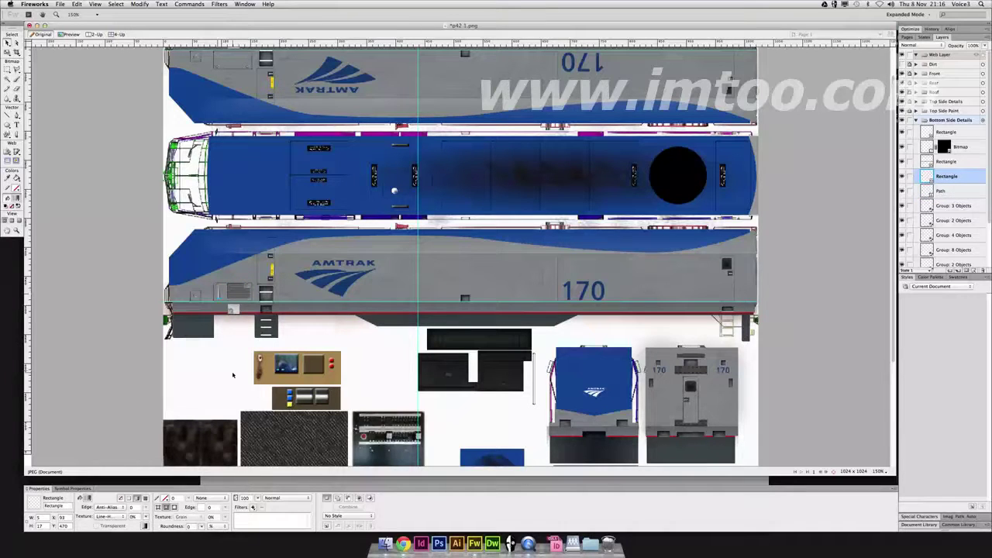
pyautogui.click(233, 338)
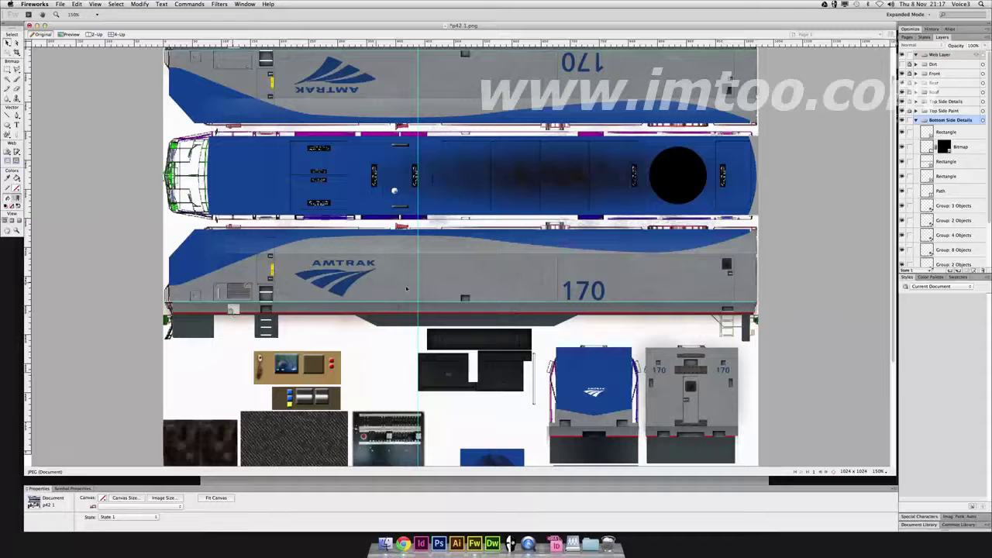
pyautogui.scroll(-5, 553, 297)
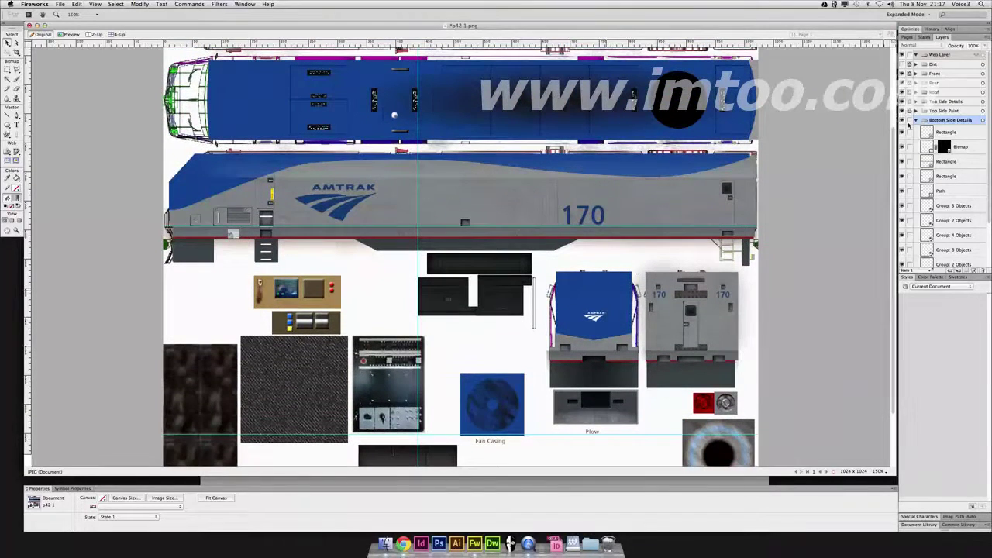
pyautogui.scroll(3, 675, 266)
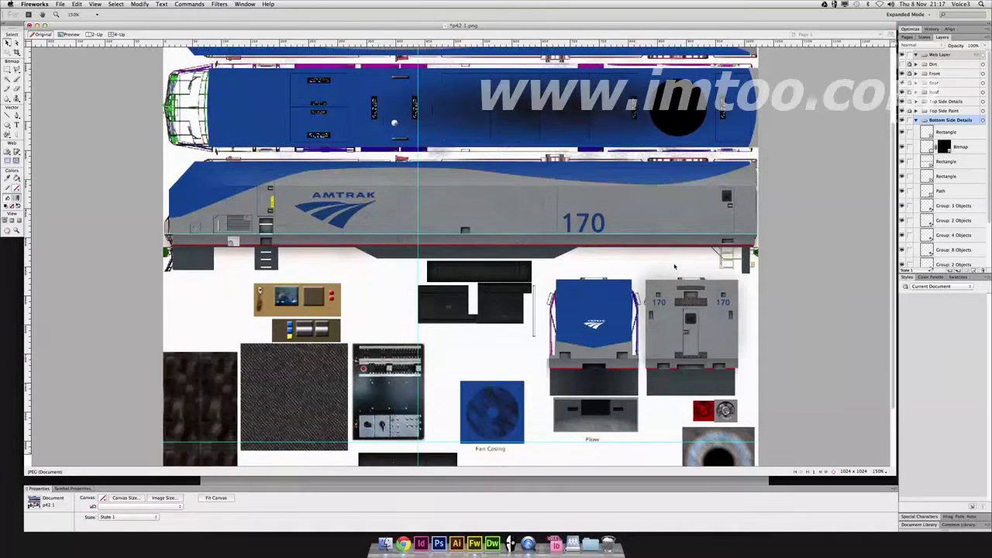
pyautogui.scroll(1, 675, 267)
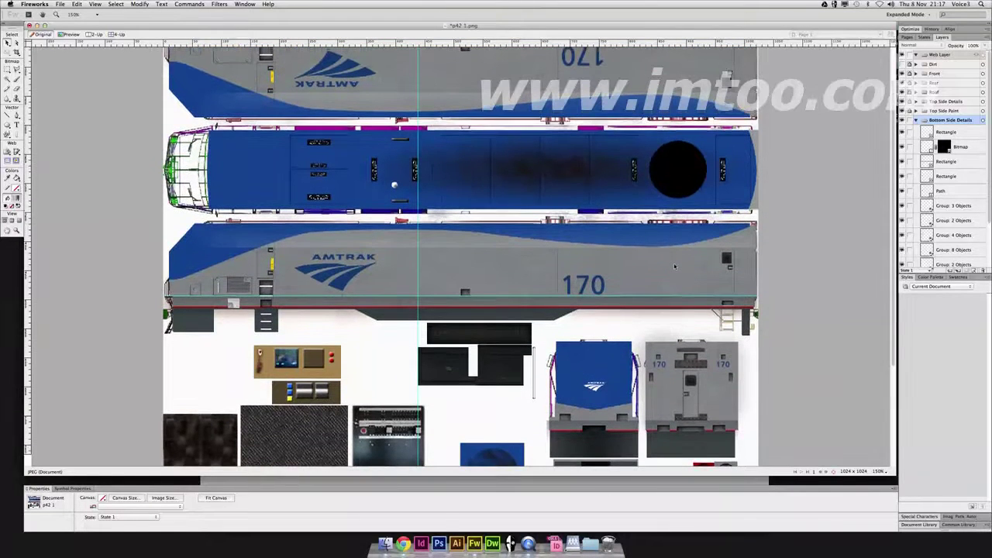
pyautogui.click(914, 121)
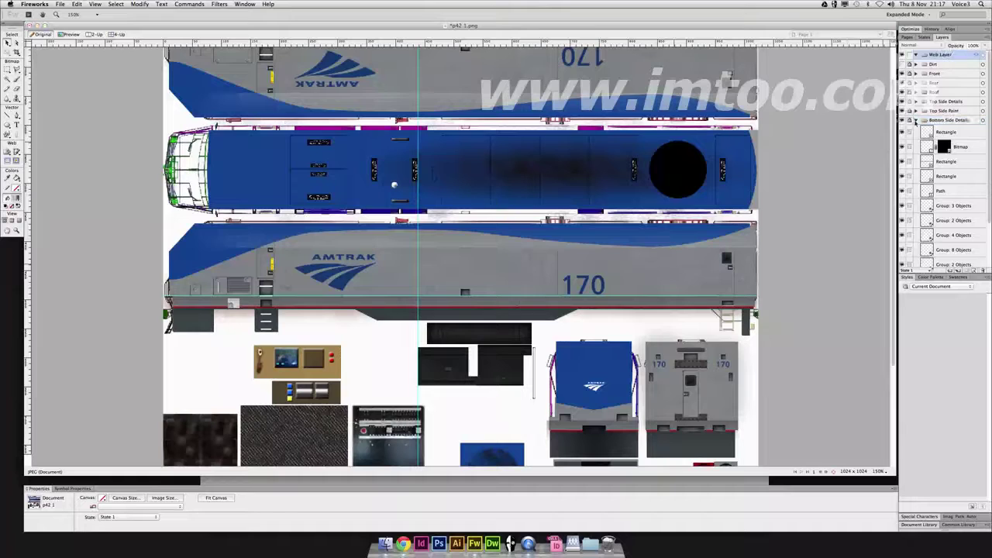
# - Collapse Bottom Side Details and browse the roof, cab end, fan casing and plow textures
pyautogui.click(915, 121)
pyautogui.scroll(-6, 460, 256)
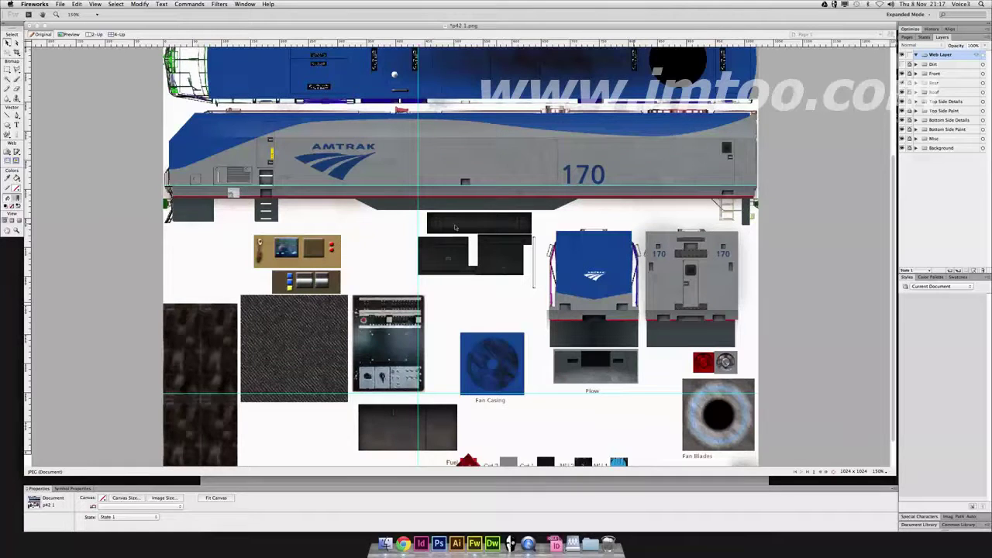
pyautogui.scroll(-2, 449, 267)
pyautogui.scroll(7, 425, 291)
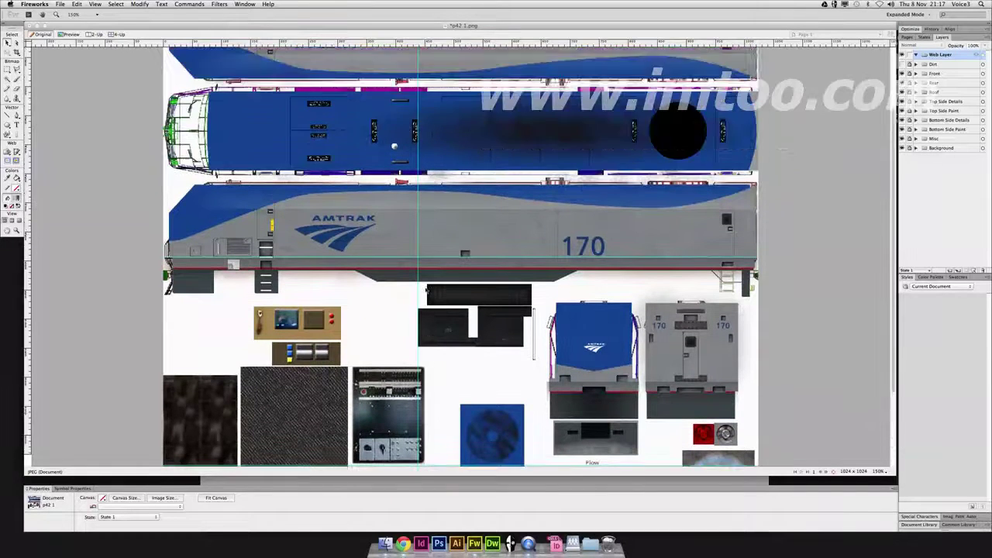
pyautogui.scroll(-6, 425, 290)
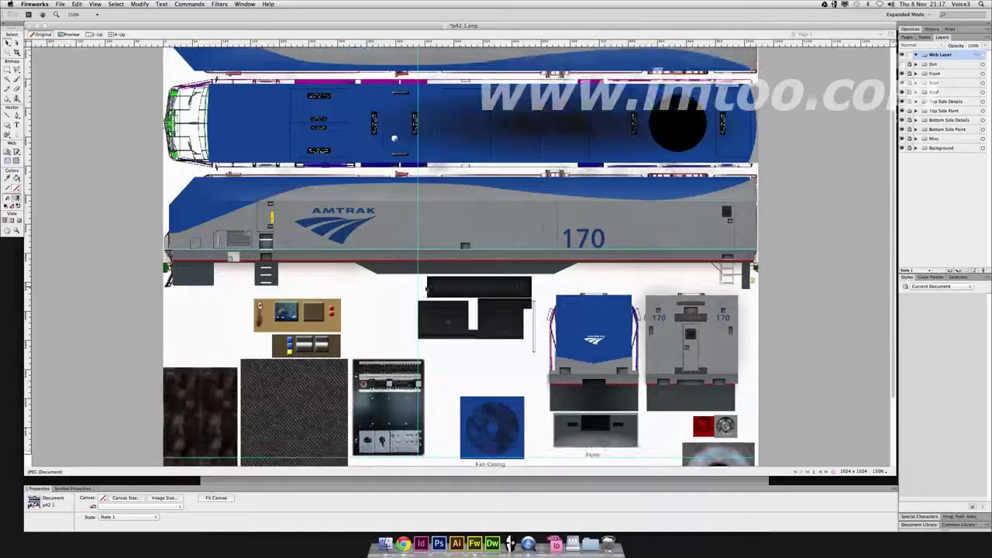
pyautogui.scroll(-3, 425, 289)
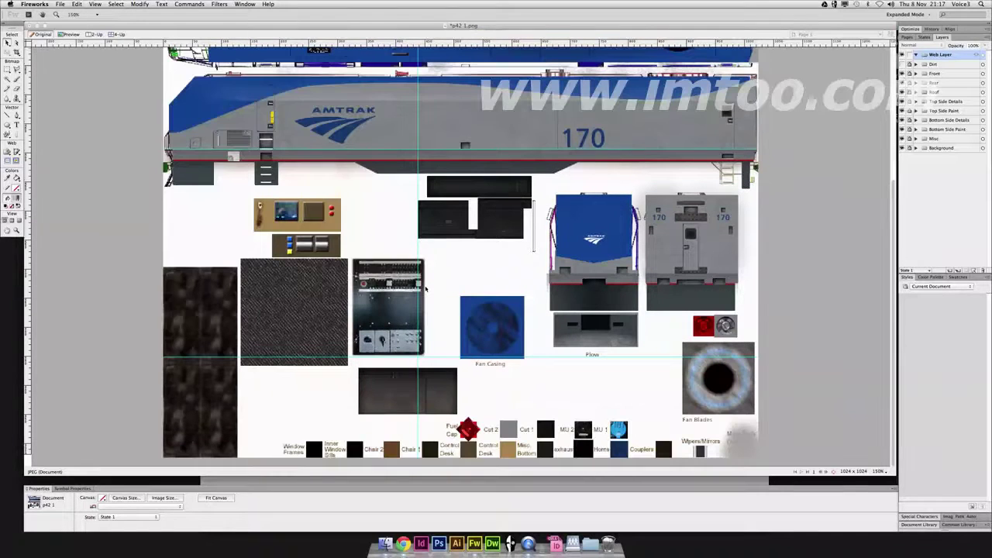
pyautogui.scroll(2, 425, 289)
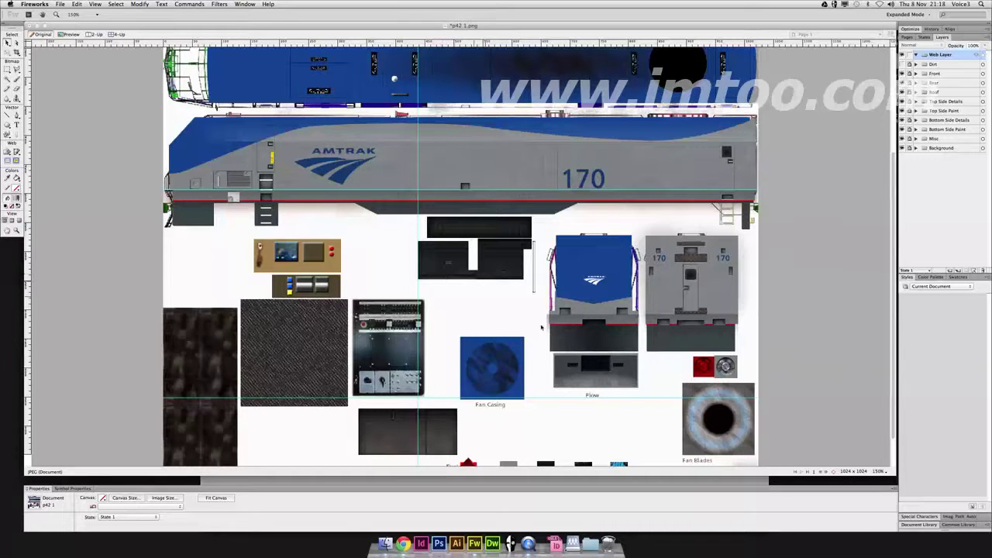
pyautogui.scroll(-3, 551, 337)
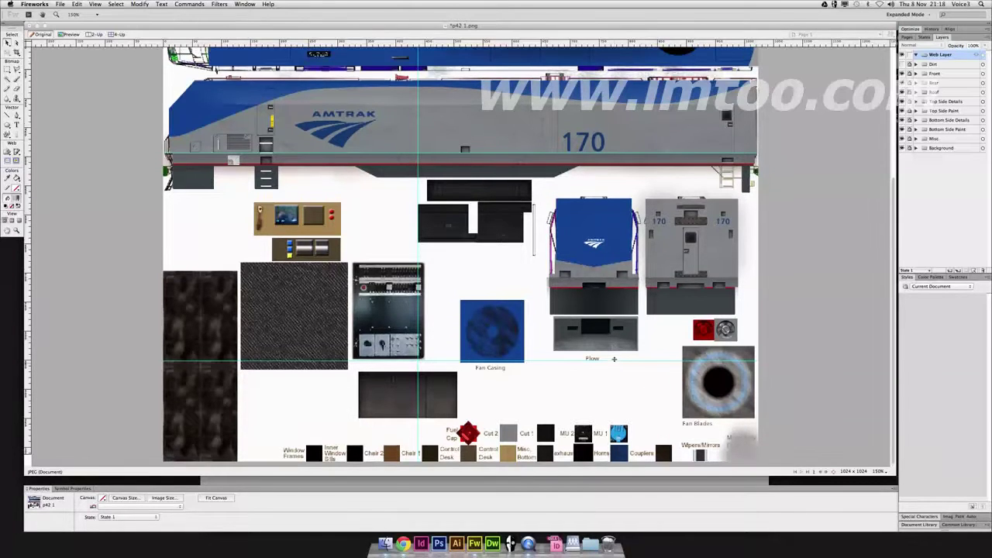
pyautogui.scroll(3, 615, 359)
pyautogui.scroll(5, 614, 359)
pyautogui.scroll(5, 618, 356)
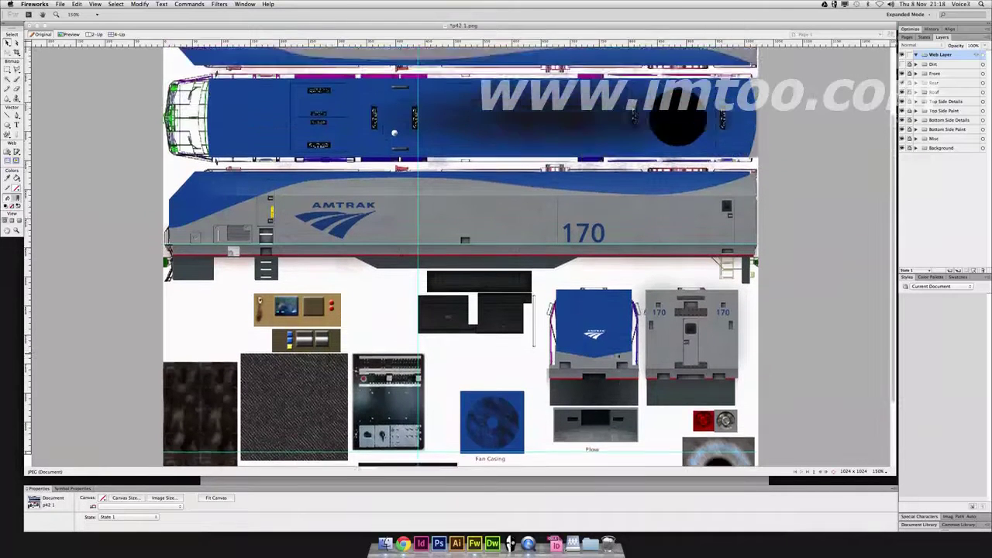
pyautogui.scroll(8, 618, 356)
pyautogui.scroll(2, 618, 355)
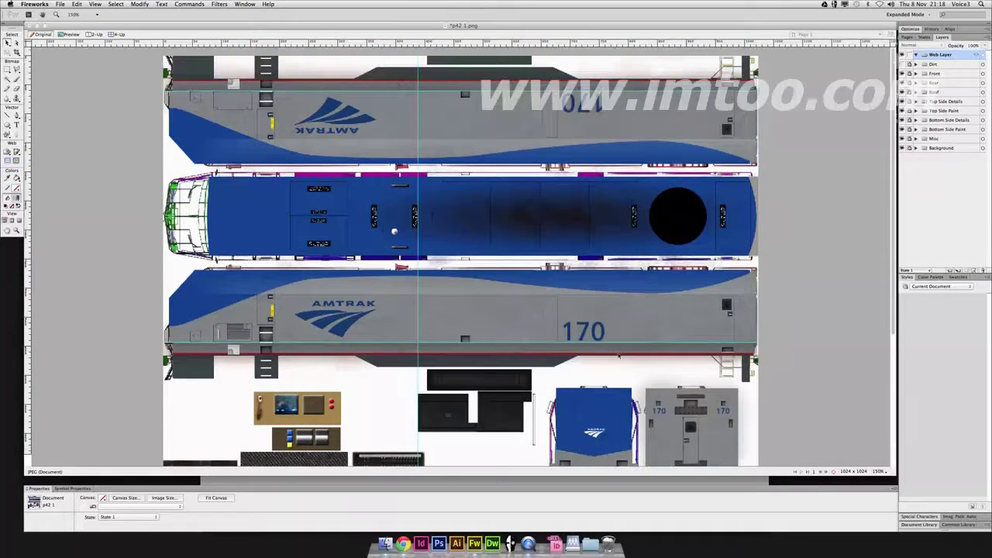
pyautogui.scroll(-8, 618, 356)
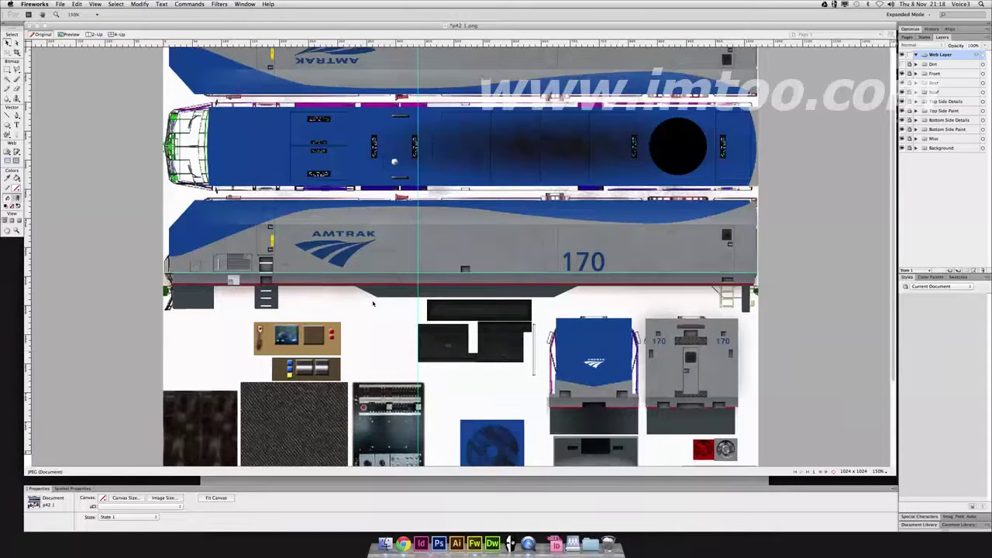
pyautogui.scroll(2, 374, 302)
pyautogui.scroll(4, 374, 302)
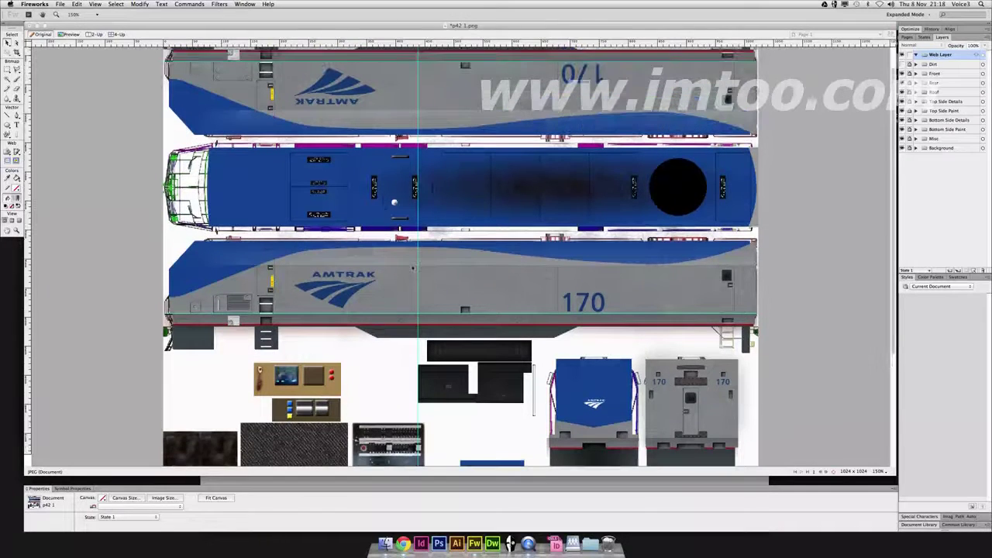
pyautogui.scroll(-5, 741, 234)
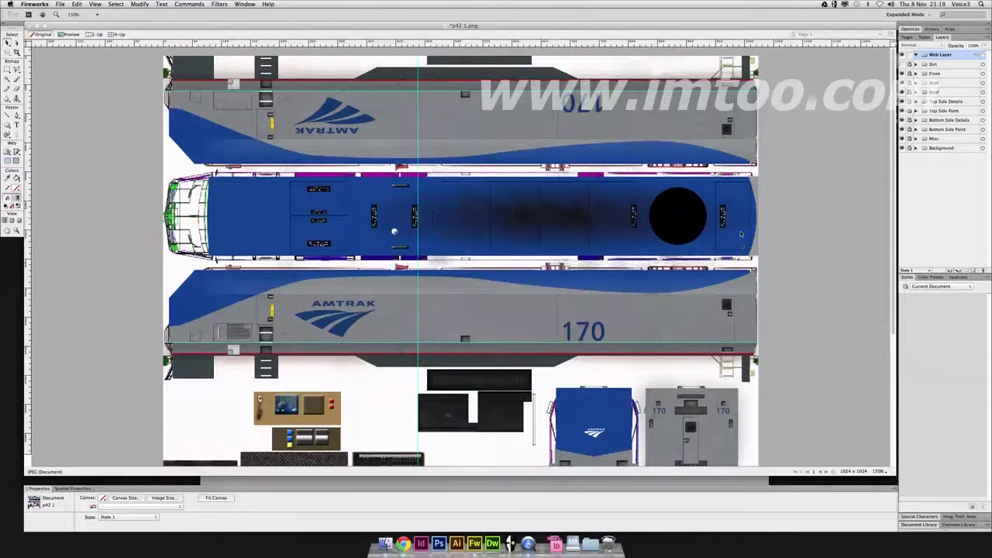
pyautogui.scroll(-12, 736, 230)
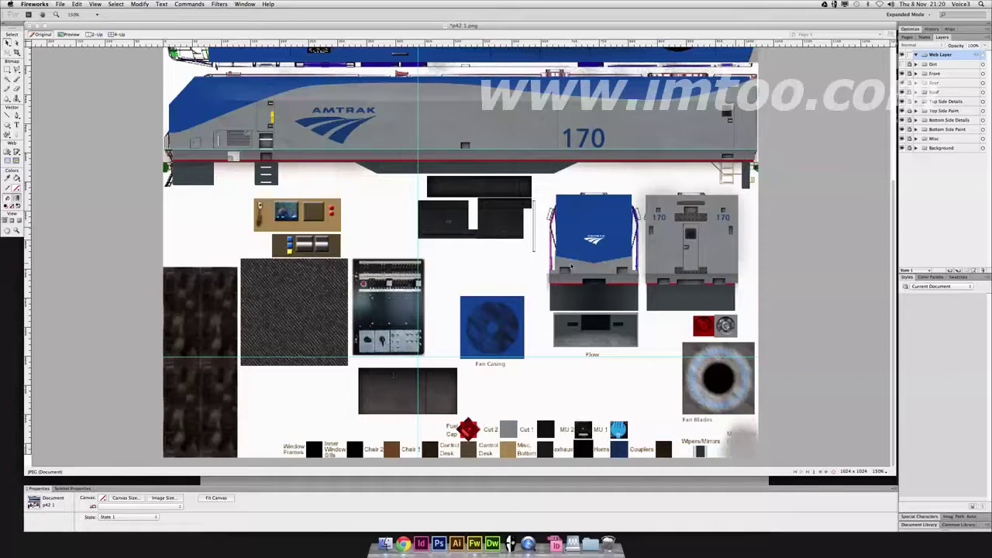
# - Close the p42 1.png texture document to return to Trainz
pyautogui.scroll(2, 571, 278)
pyautogui.scroll(2, 571, 278)
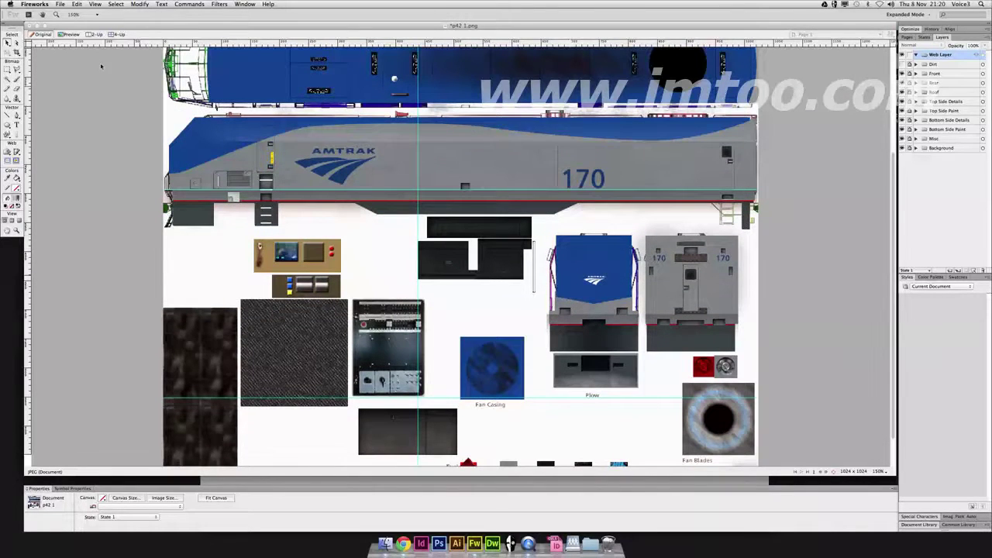
pyautogui.scroll(6, 419, 223)
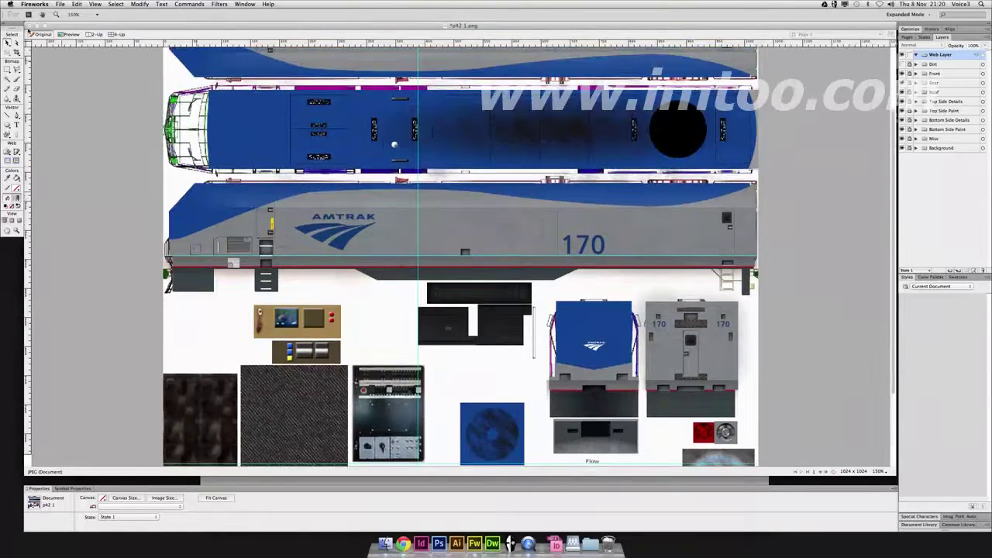
pyautogui.click(28, 26)
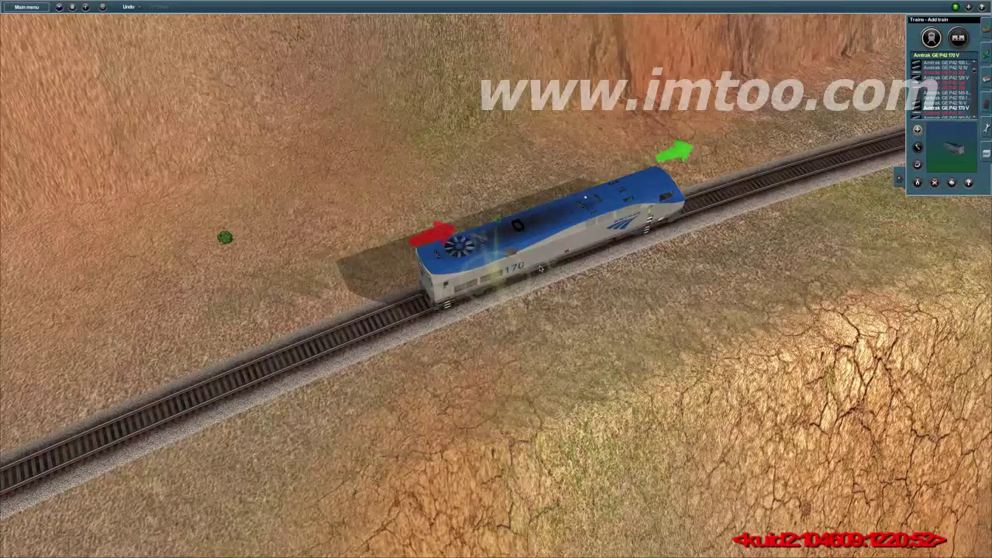
pyautogui.scroll(4, 540, 268)
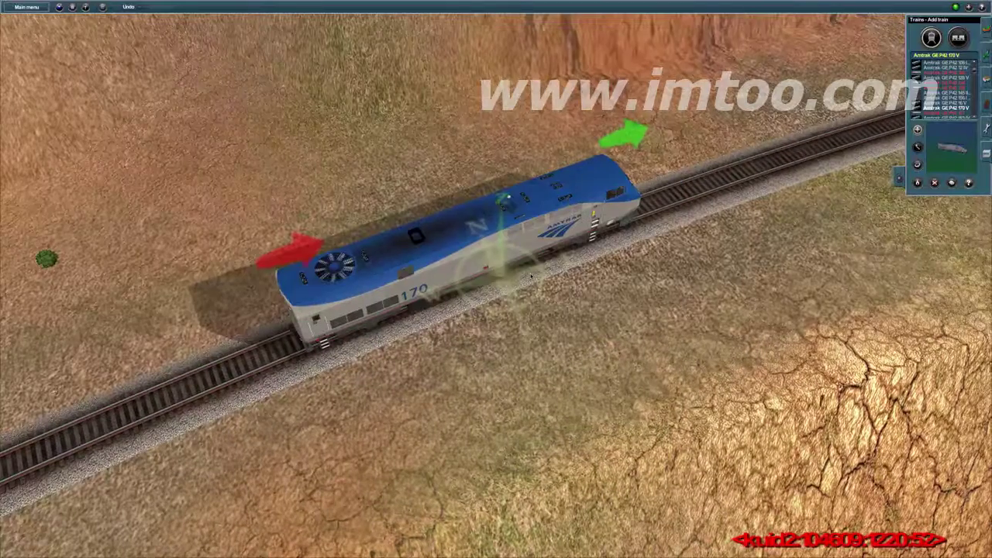
pyautogui.press('Left')
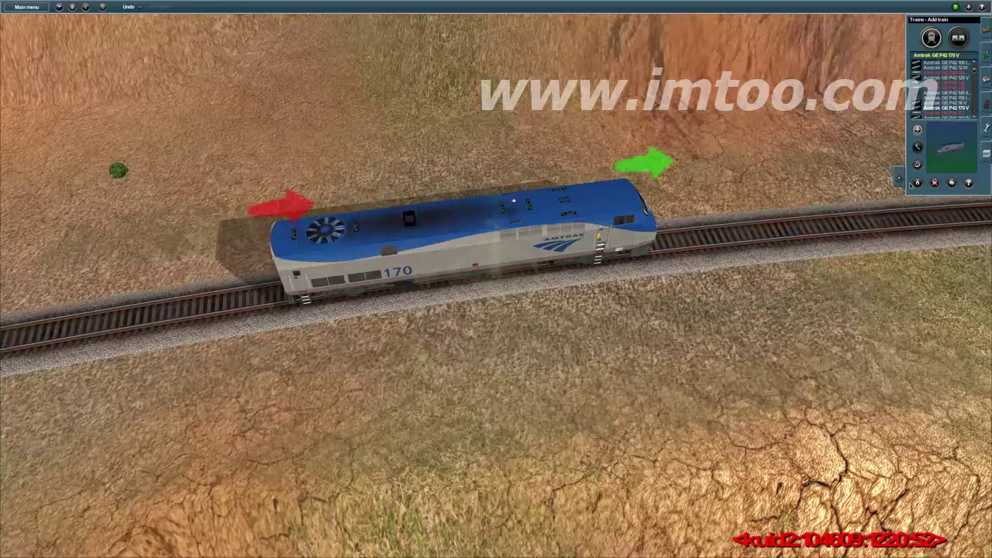
pyautogui.press('Right')
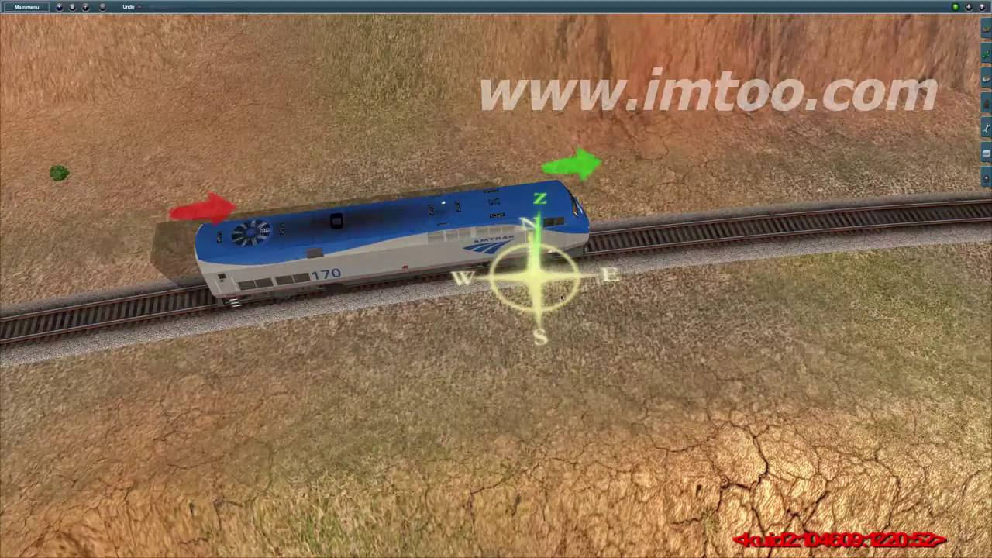
pyautogui.press('Down')
pyautogui.press('Up')
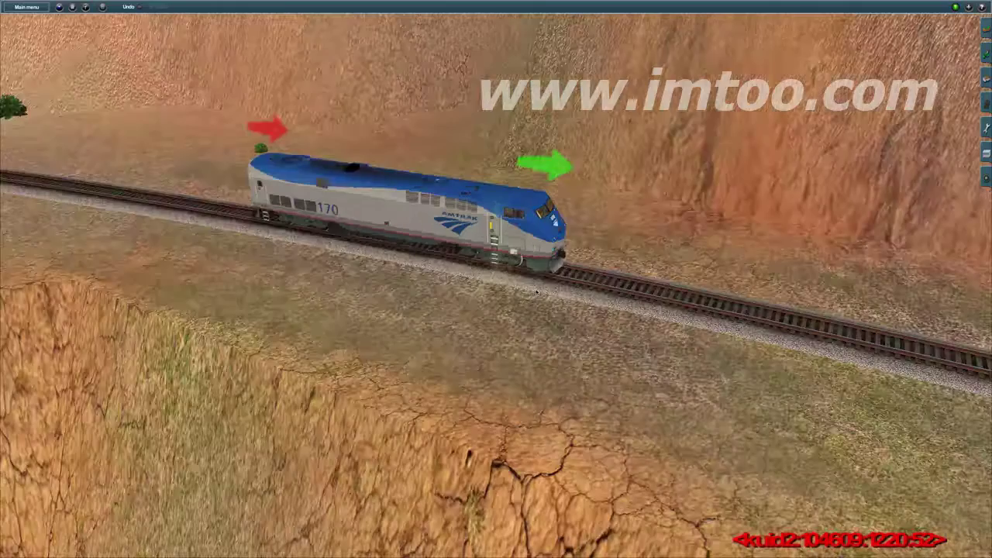
pyautogui.press('Up')
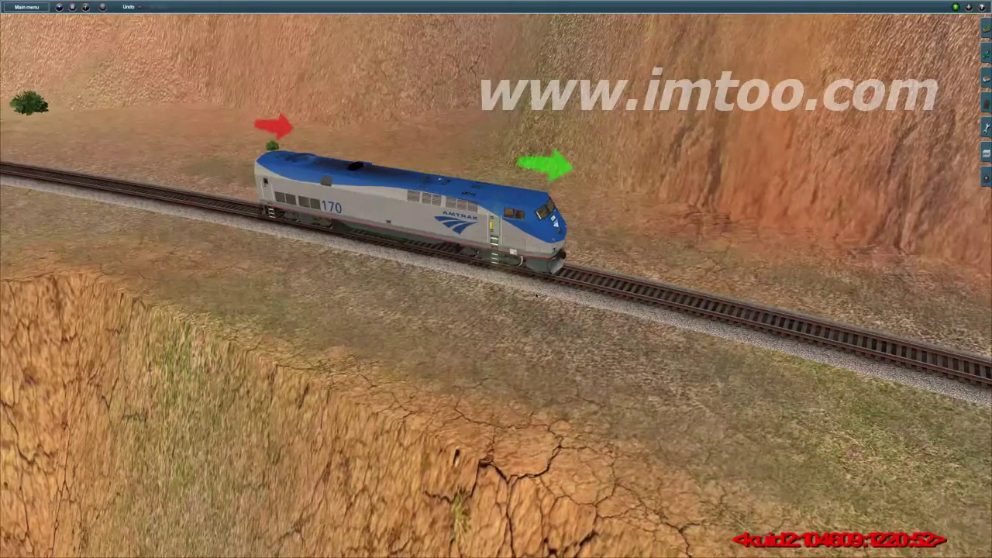
pyautogui.scroll(1, 483, 333)
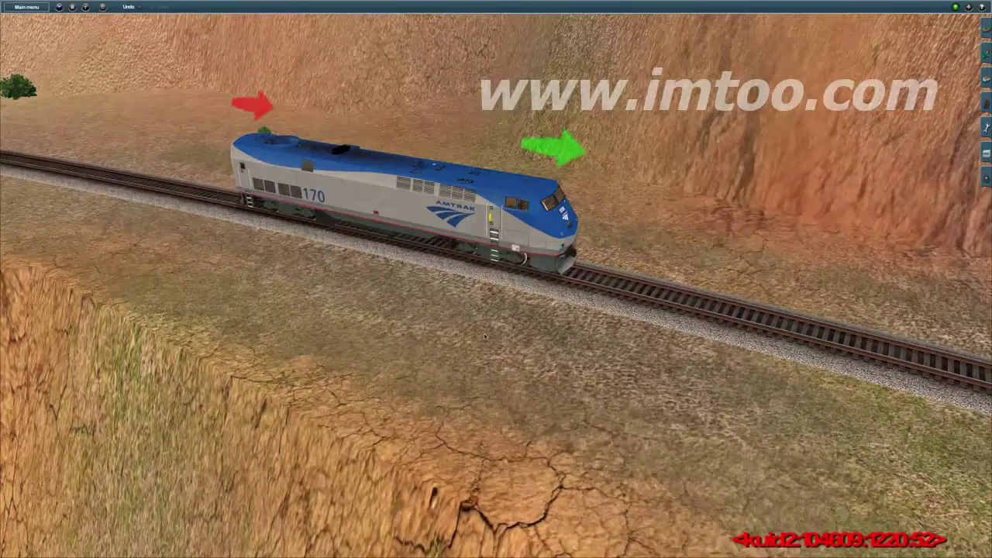
pyautogui.scroll(-1, 484, 333)
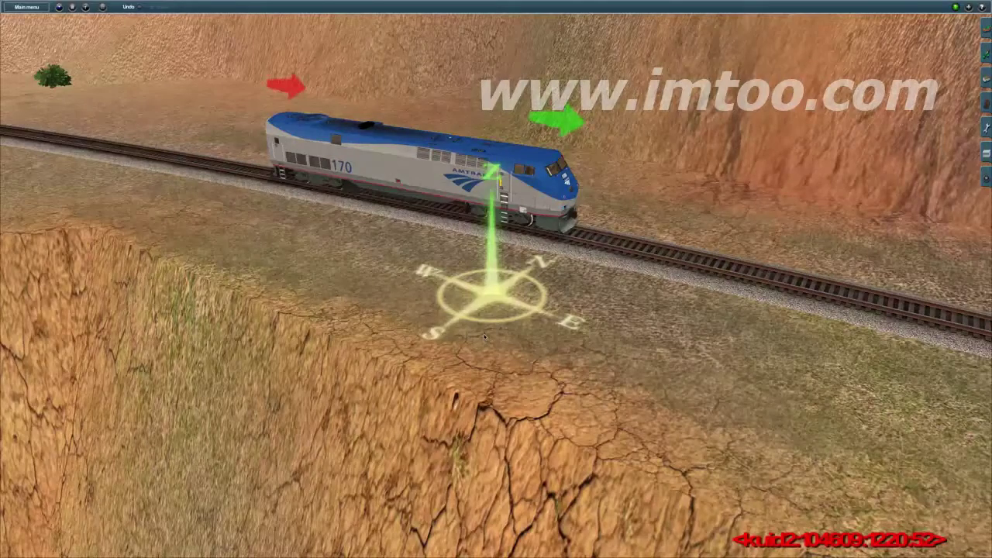
pyautogui.moveTo(484, 335); pyautogui.dragTo(459, 229)
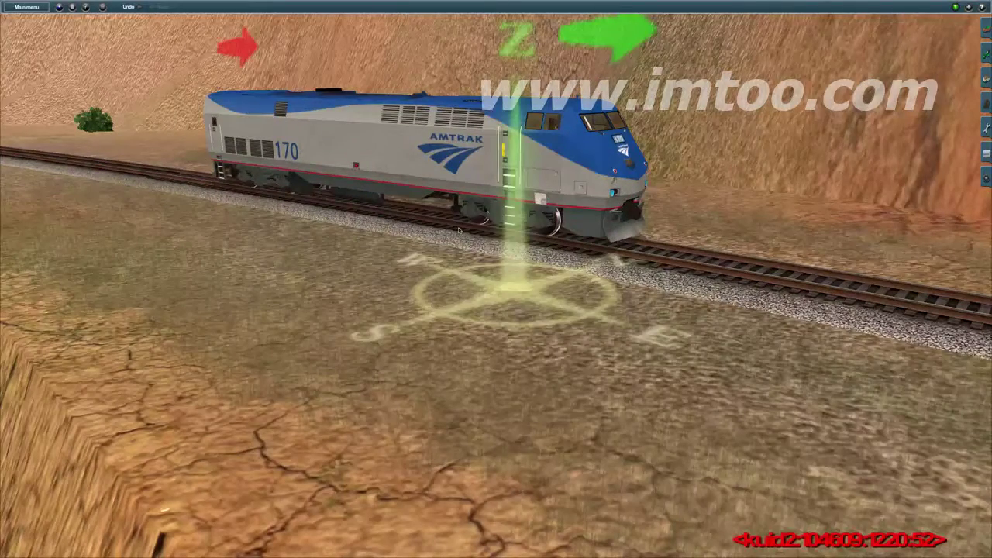
pyautogui.moveTo(459, 229); pyautogui.dragTo(483, 271)
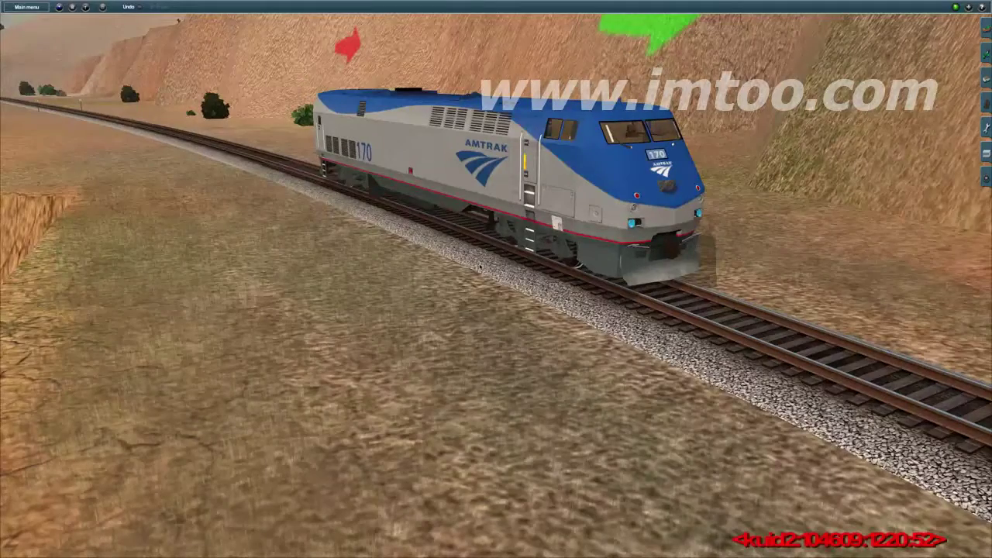
pyautogui.moveTo(479, 266); pyautogui.dragTo(284, 128)
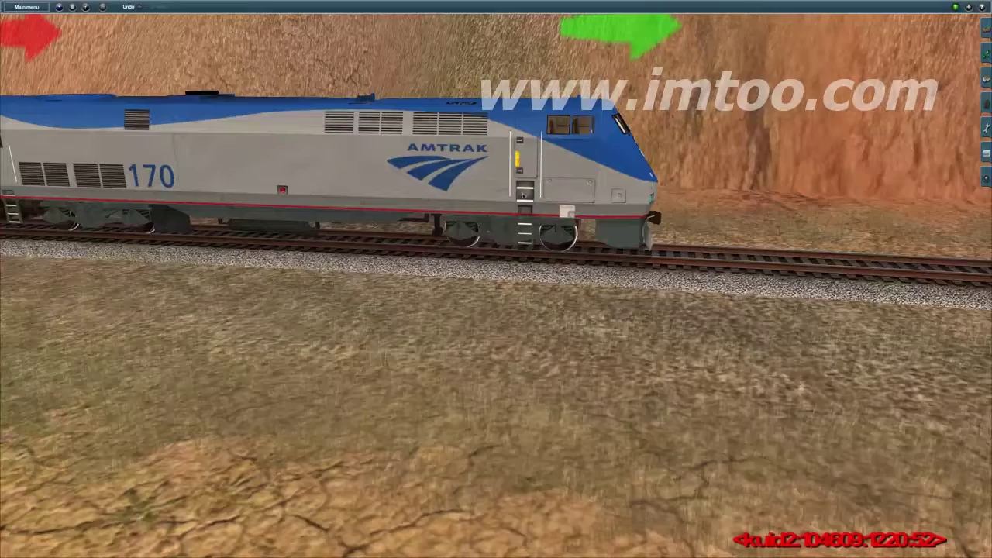
pyautogui.moveTo(524, 195); pyautogui.dragTo(506, 225)
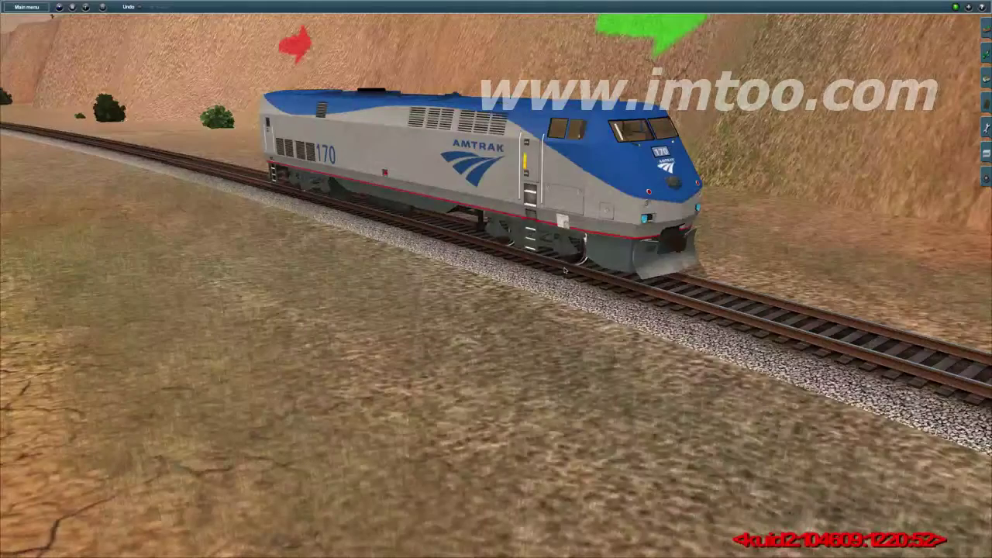
pyautogui.moveTo(523, 279); pyautogui.dragTo(536, 290)
pyautogui.scroll(2, 438, 230)
pyautogui.scroll(3, 438, 230)
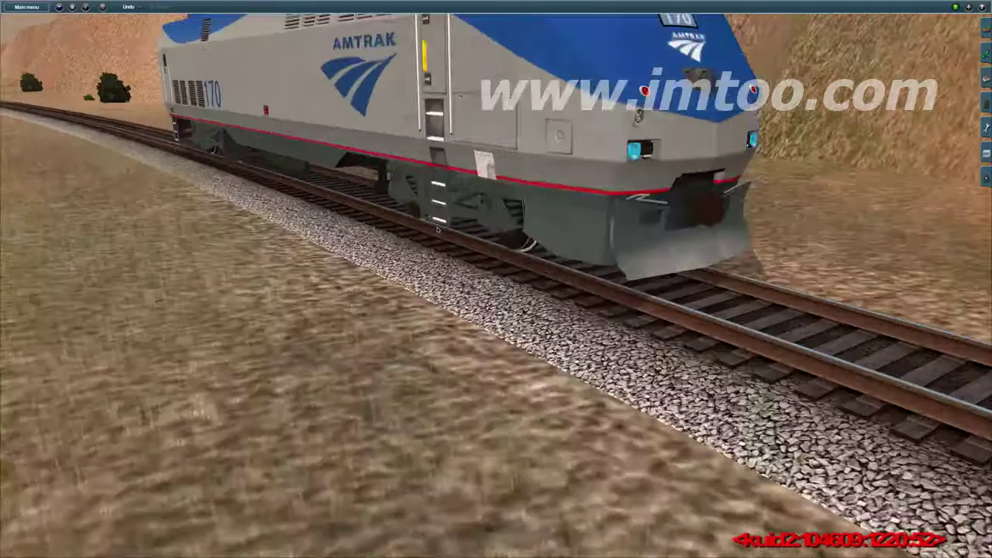
pyautogui.scroll(2, 438, 230)
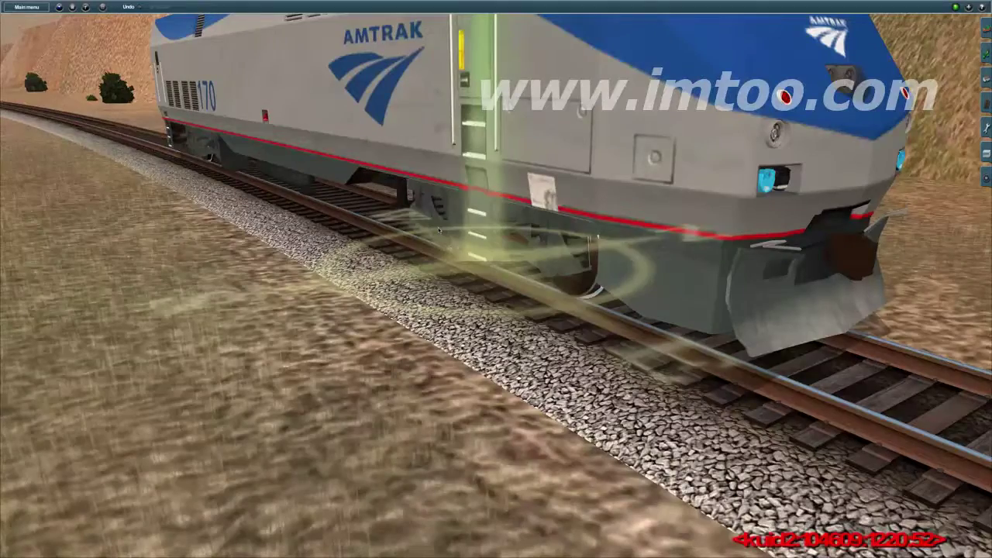
pyautogui.moveTo(439, 230); pyautogui.dragTo(485, 224)
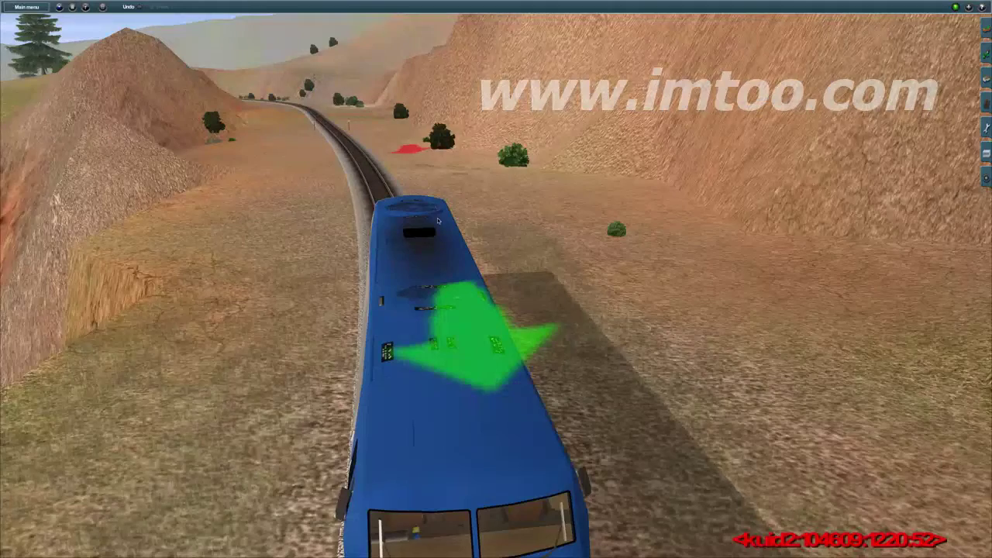
pyautogui.moveTo(438, 218)
pyautogui.mouseDown()
pyautogui.moveTo(400, 388)
pyautogui.moveTo(478, 363)
pyautogui.mouseUp()
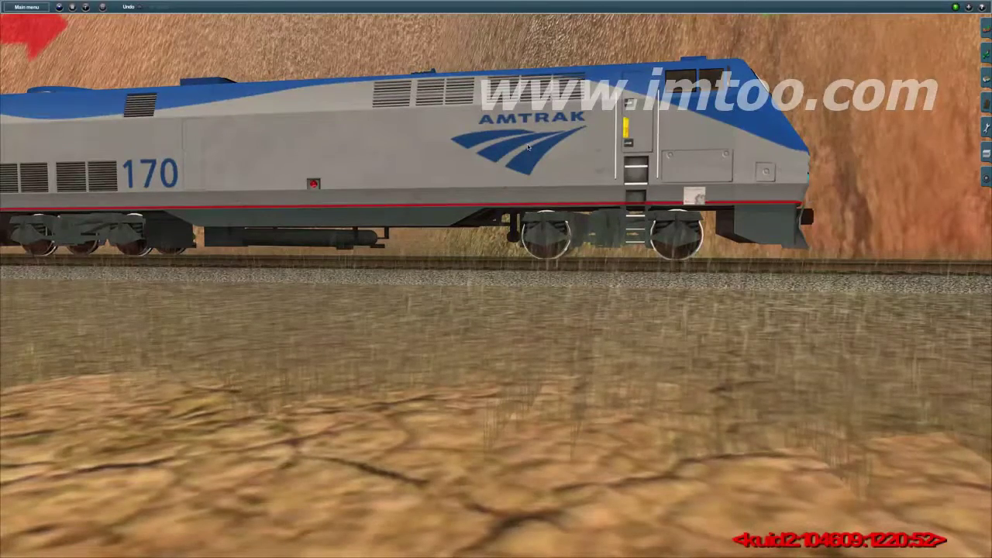
pyautogui.moveTo(528, 147); pyautogui.dragTo(457, 198)
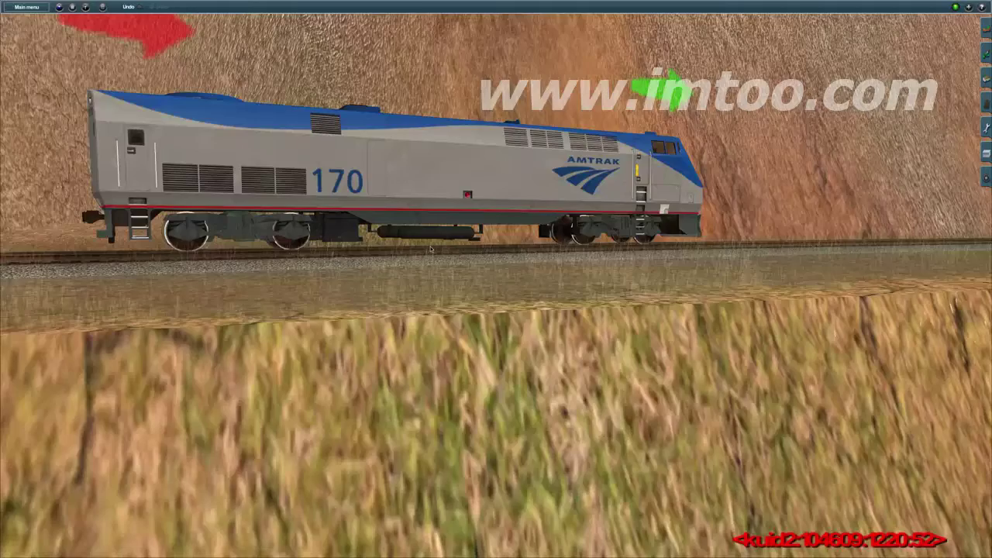
pyautogui.scroll(-3, 432, 248)
pyautogui.scroll(-2, 445, 243)
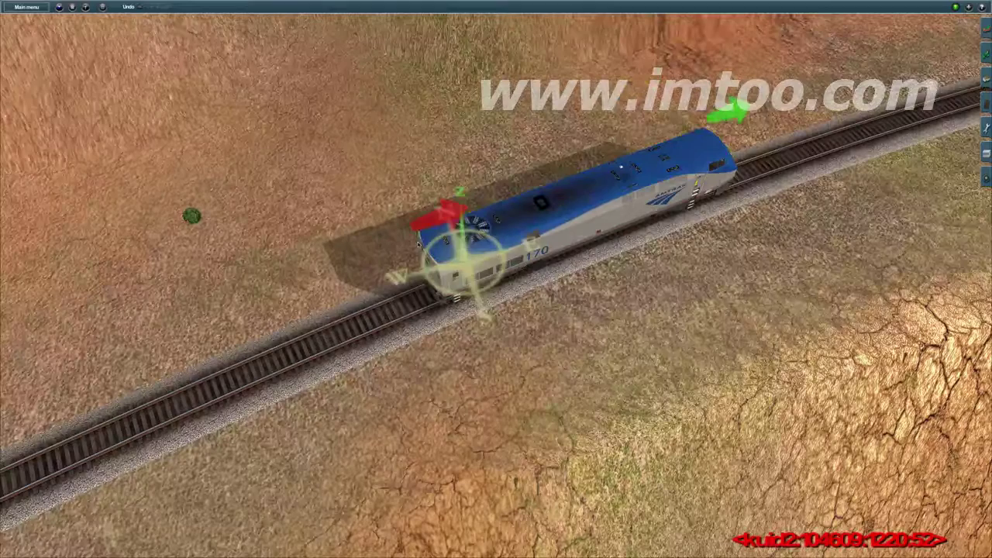
pyautogui.scroll(3, 502, 263)
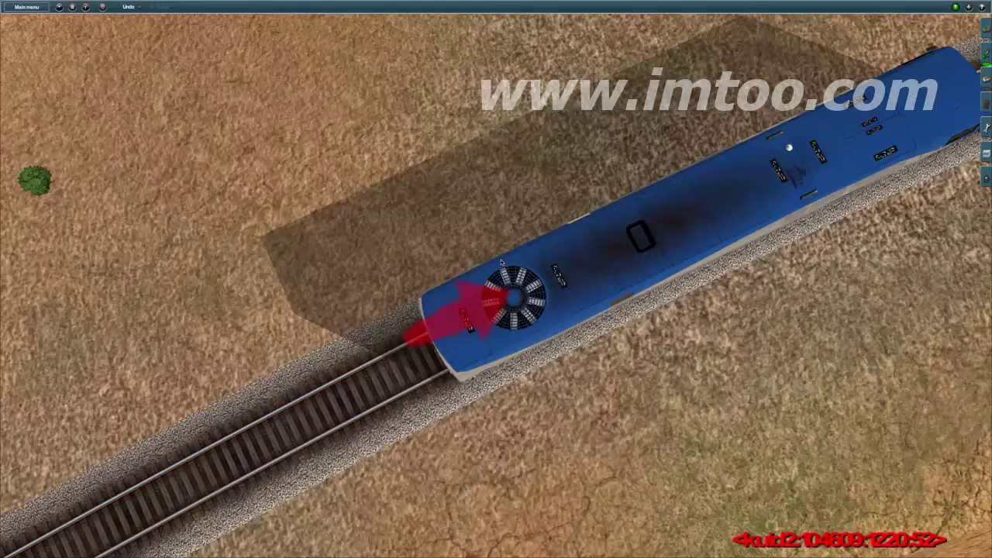
pyautogui.scroll(3, 501, 264)
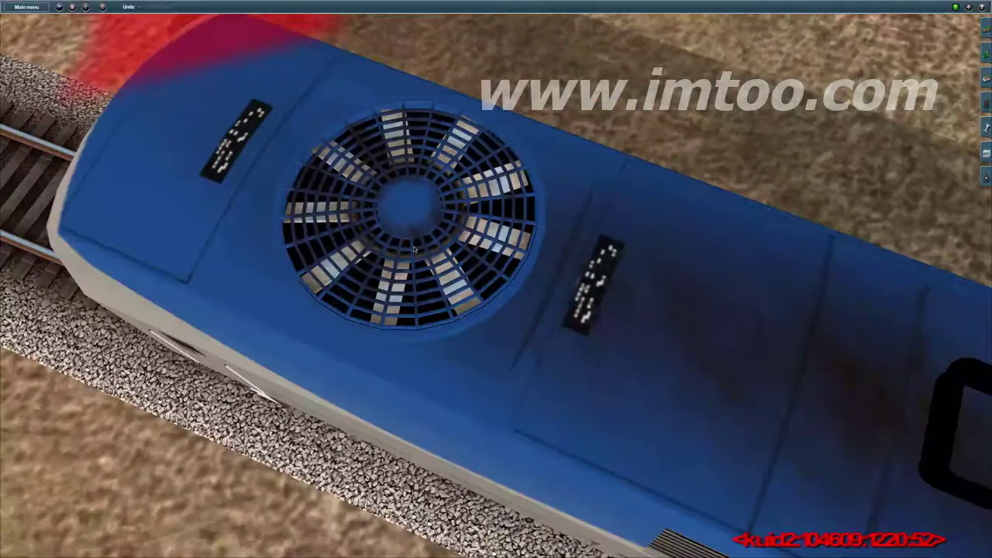
pyautogui.scroll(-5, 415, 249)
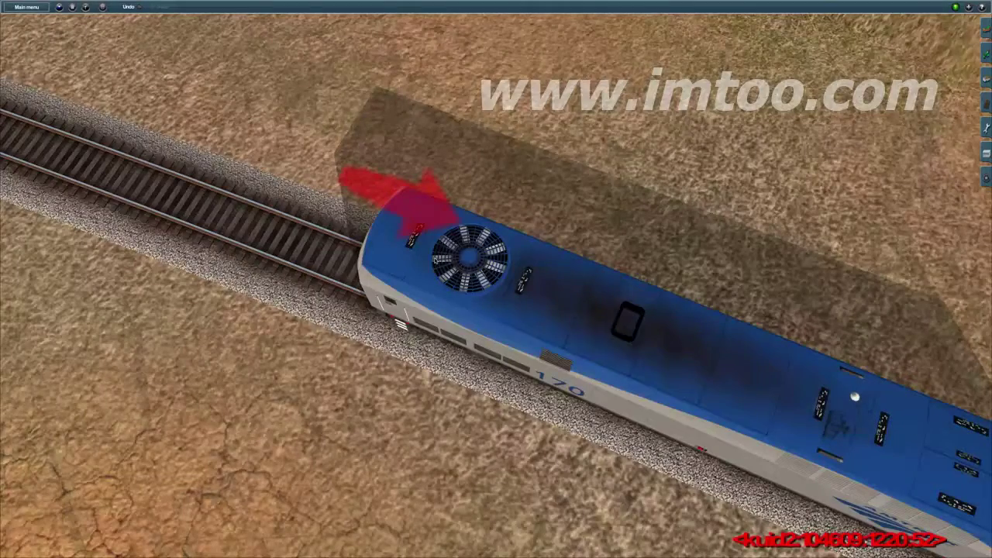
pyautogui.scroll(-2, 487, 266)
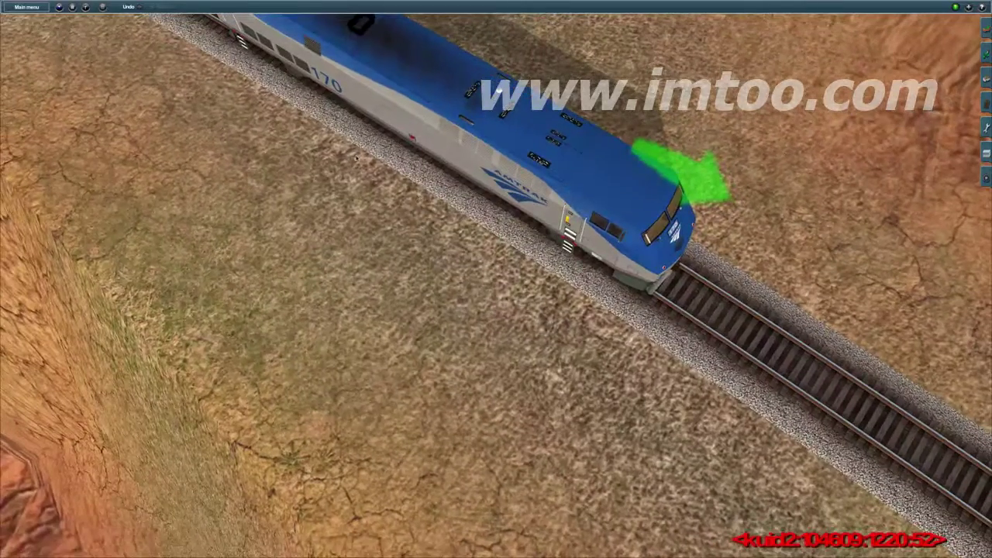
pyautogui.scroll(3, 629, 226)
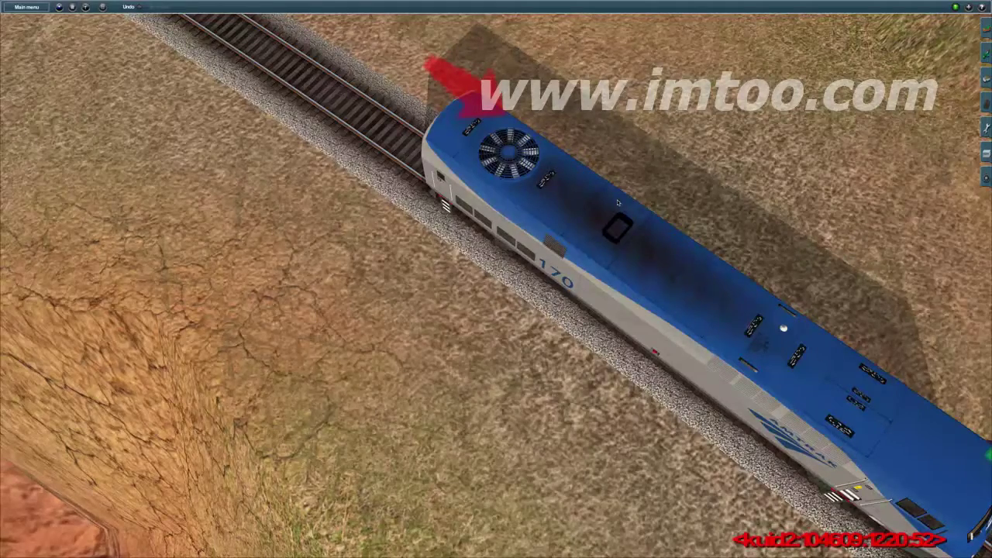
pyautogui.press('Down')
pyautogui.press('Right')
pyautogui.scroll(-3, 606, 373)
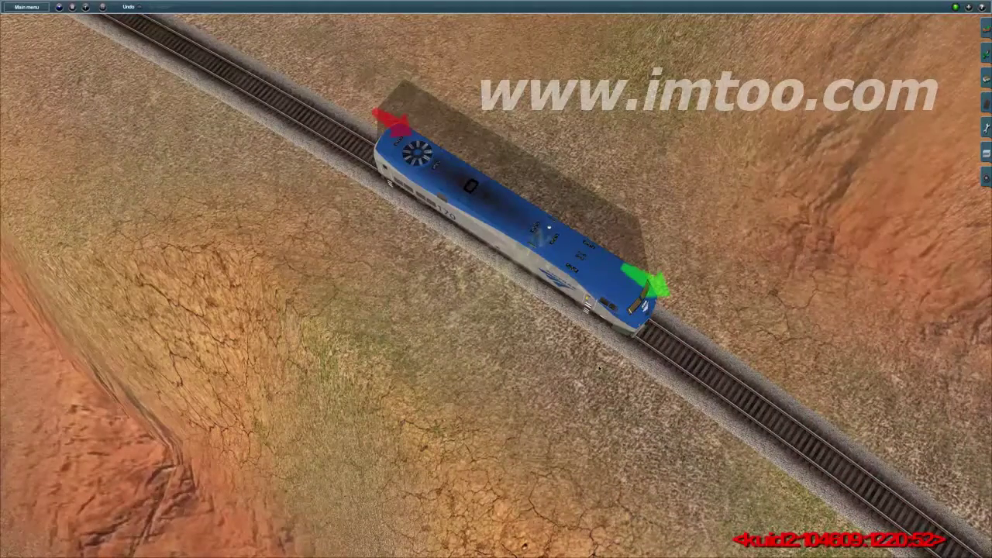
pyautogui.scroll(3, 601, 369)
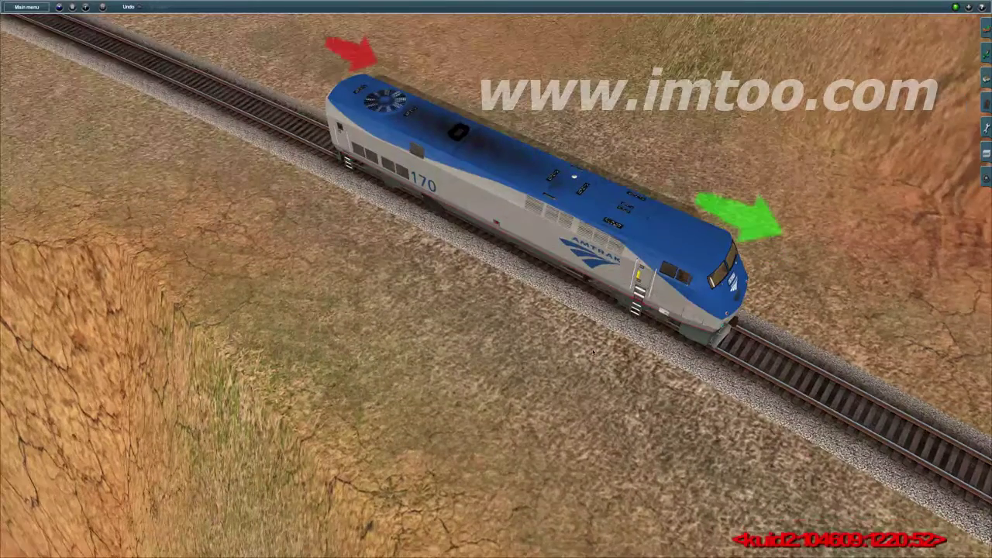
pyautogui.scroll(2, 593, 353)
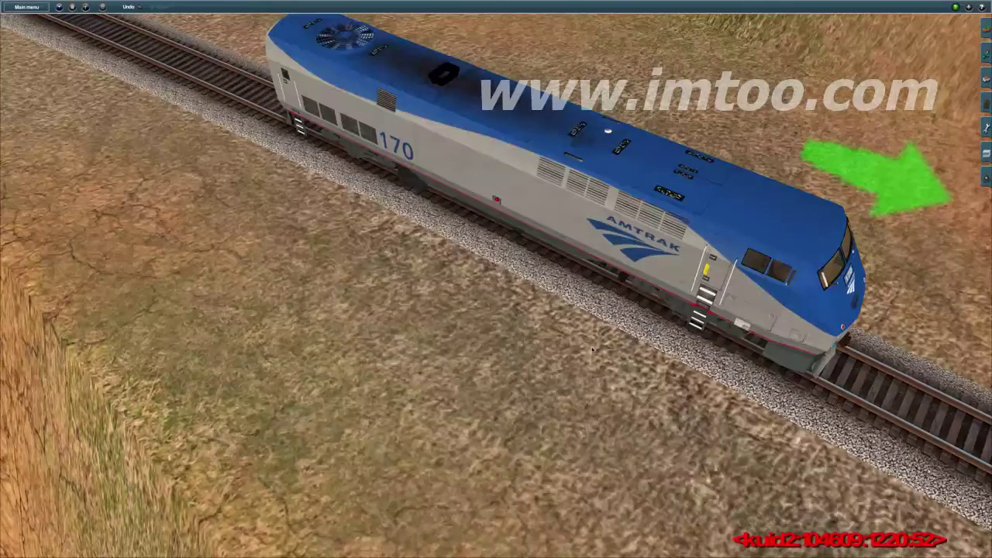
pyautogui.scroll(2, 593, 351)
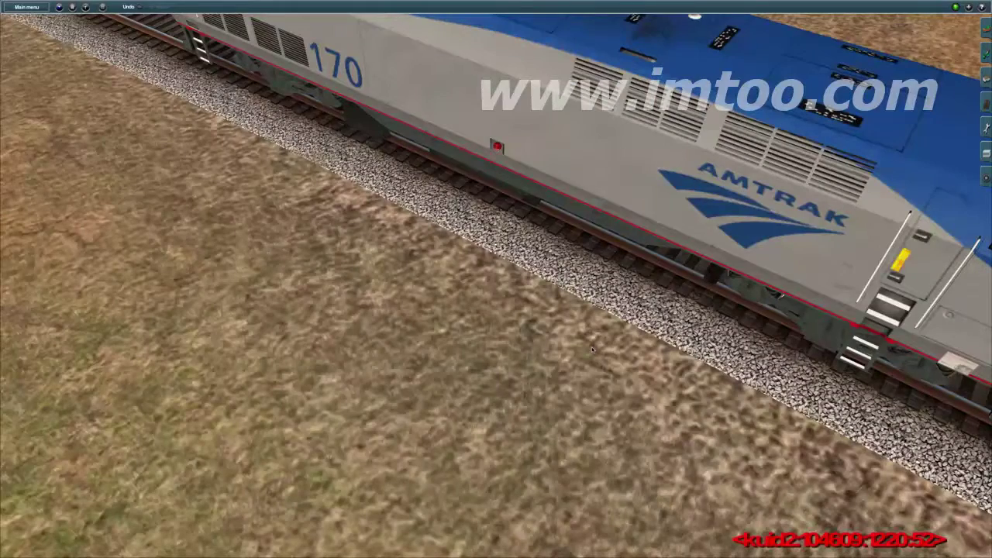
pyautogui.scroll(2, 593, 351)
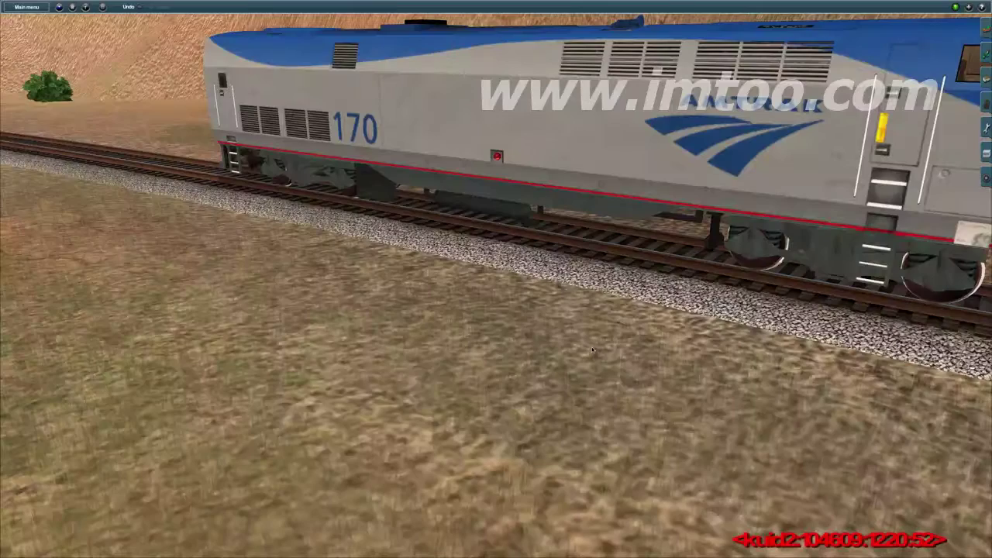
pyautogui.scroll(2, 593, 351)
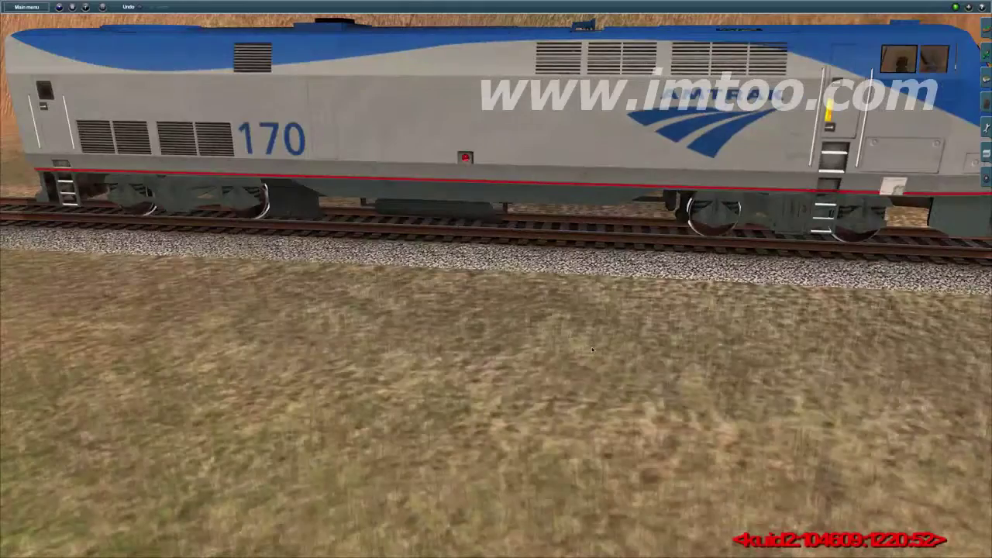
pyautogui.scroll(-5, 593, 352)
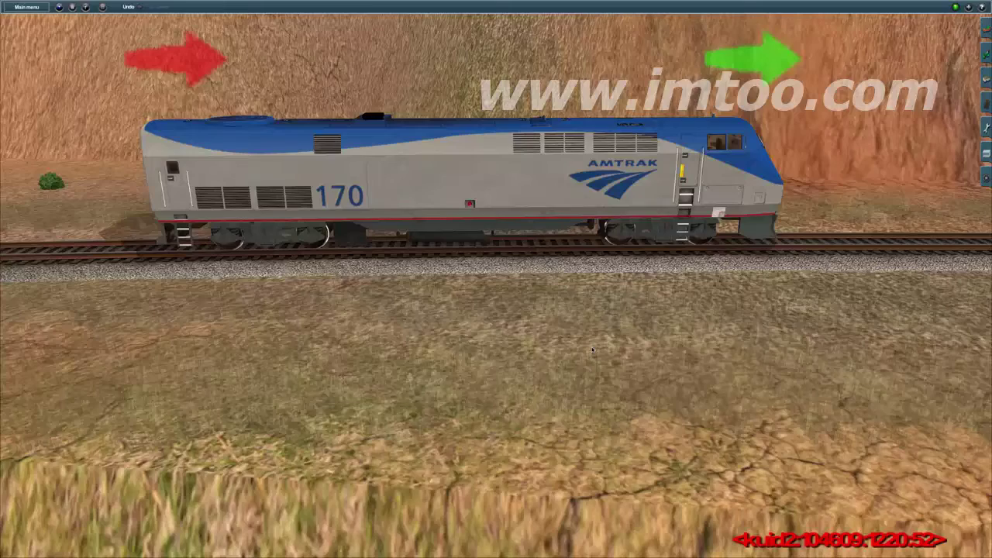
pyautogui.scroll(-3, 593, 351)
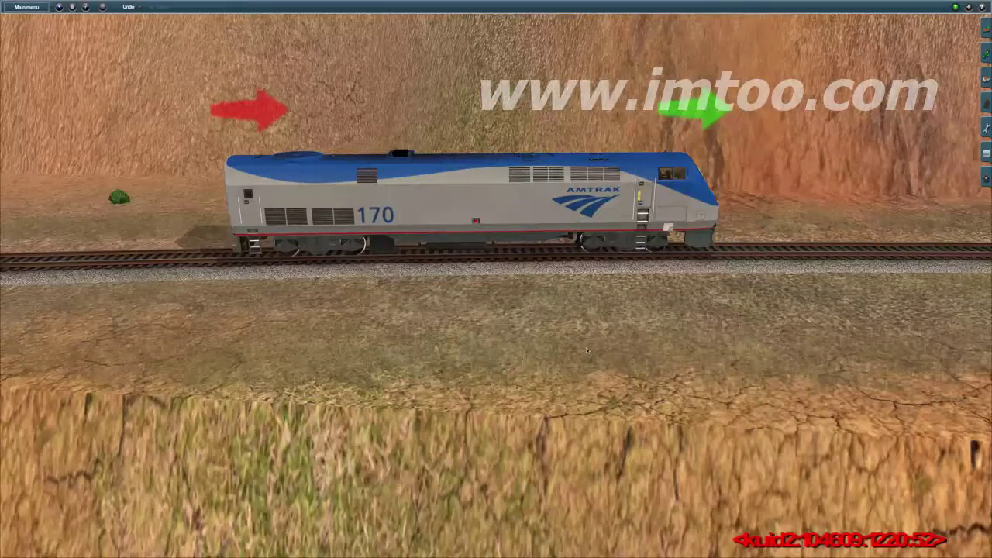
pyautogui.scroll(-3, 587, 351)
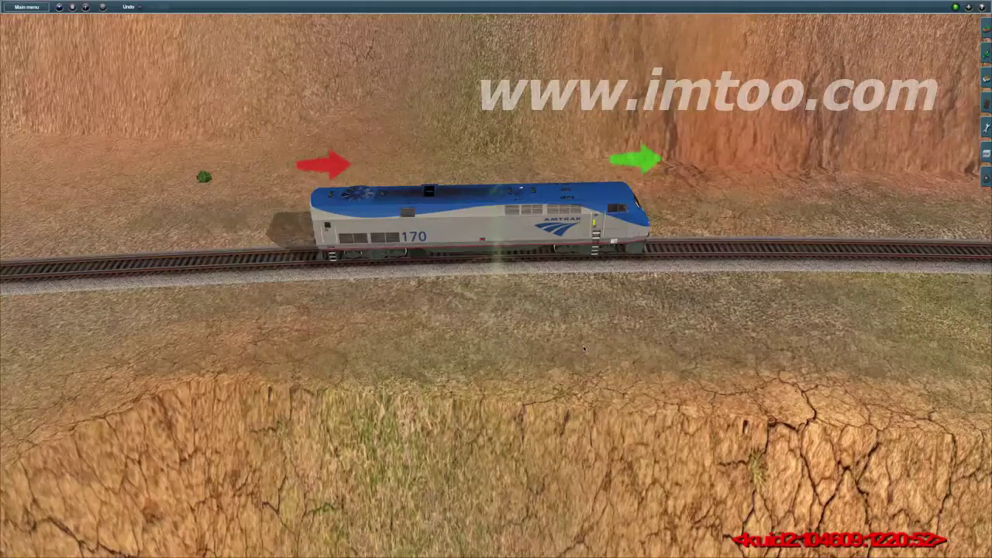
pyautogui.scroll(-3, 584, 350)
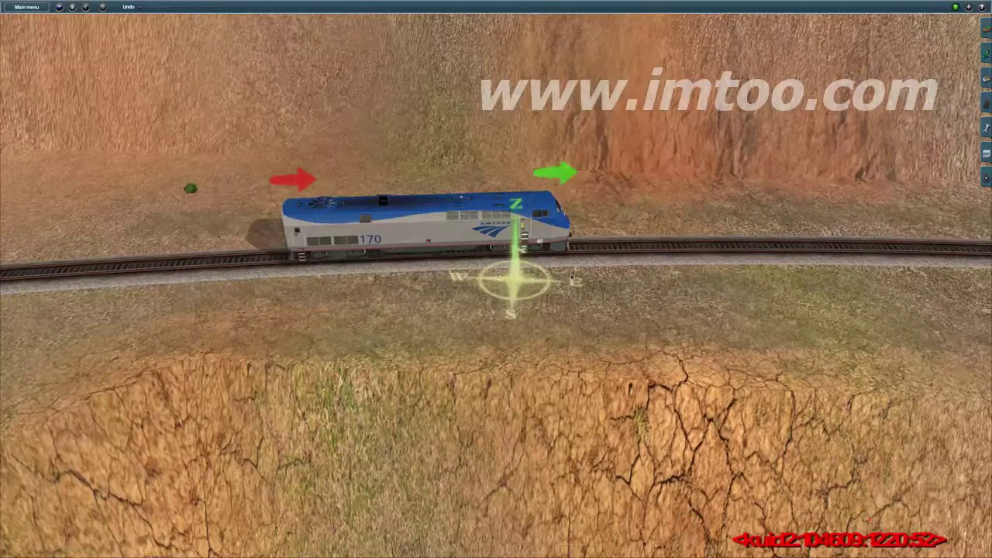
pyautogui.scroll(3, 509, 276)
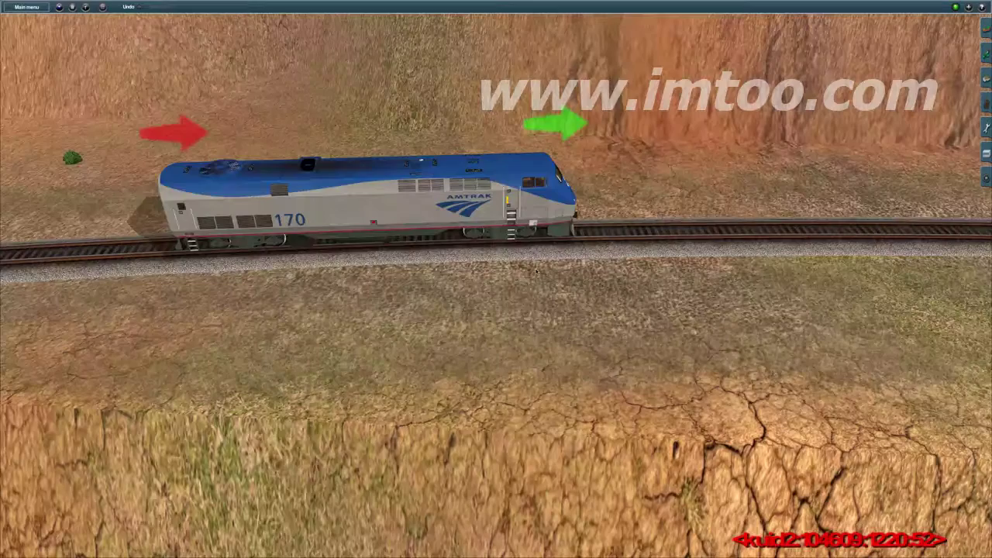